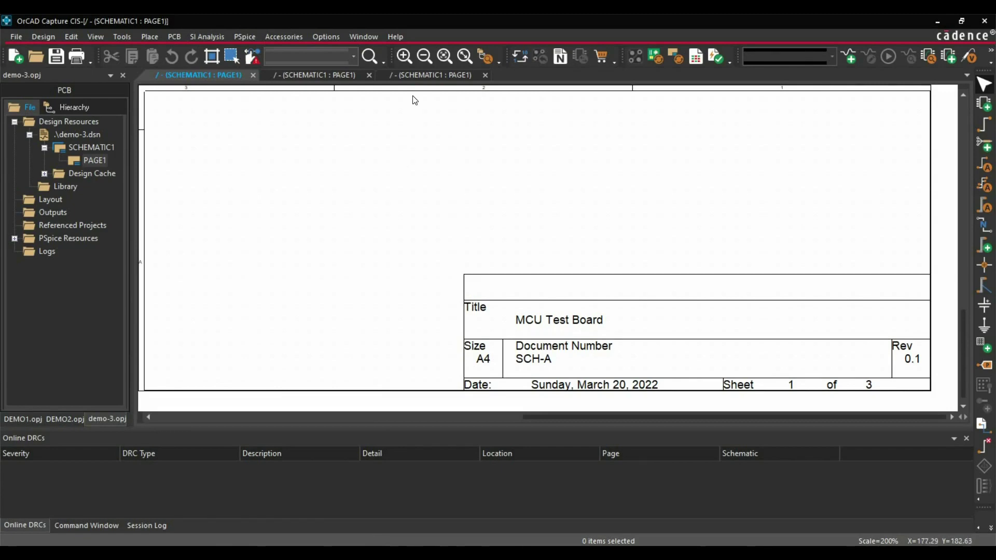
pyautogui.hotkey('ctrl', 'Tab')
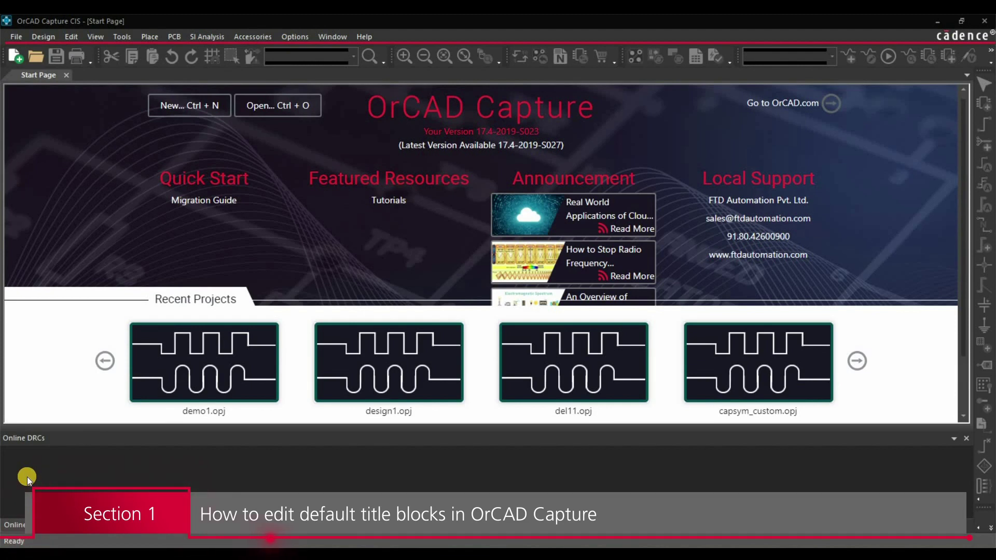
# Step: Create a new project named demo1 in the Video-1 Files folder
pyautogui.click(16, 42)
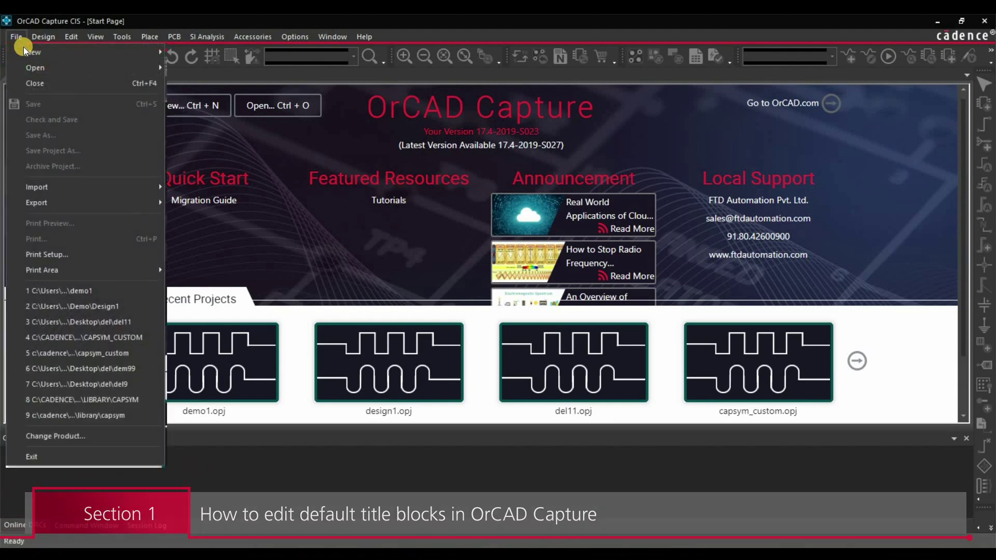
pyautogui.moveTo(104, 52)
pyautogui.click(225, 53)
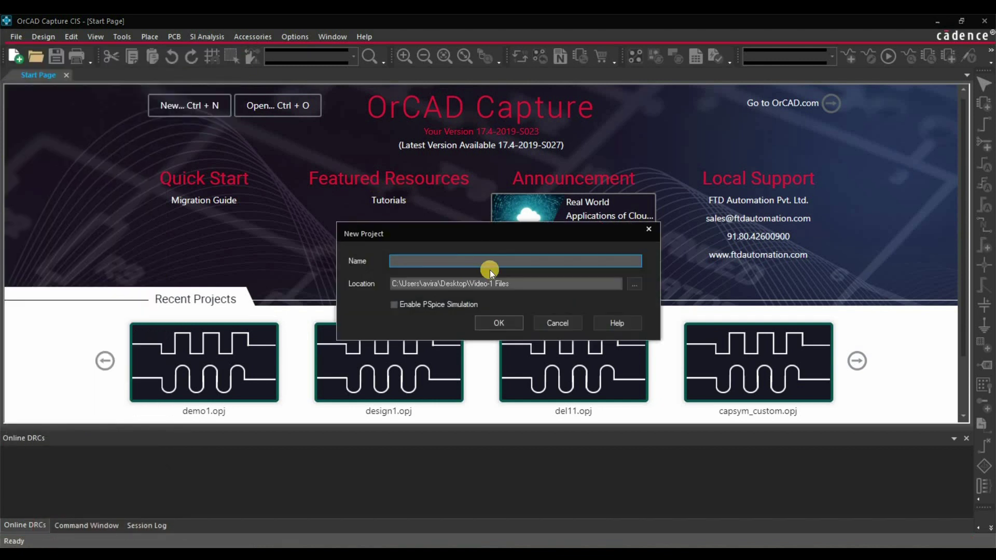
pyautogui.write('demo1')
pyautogui.click(496, 322)
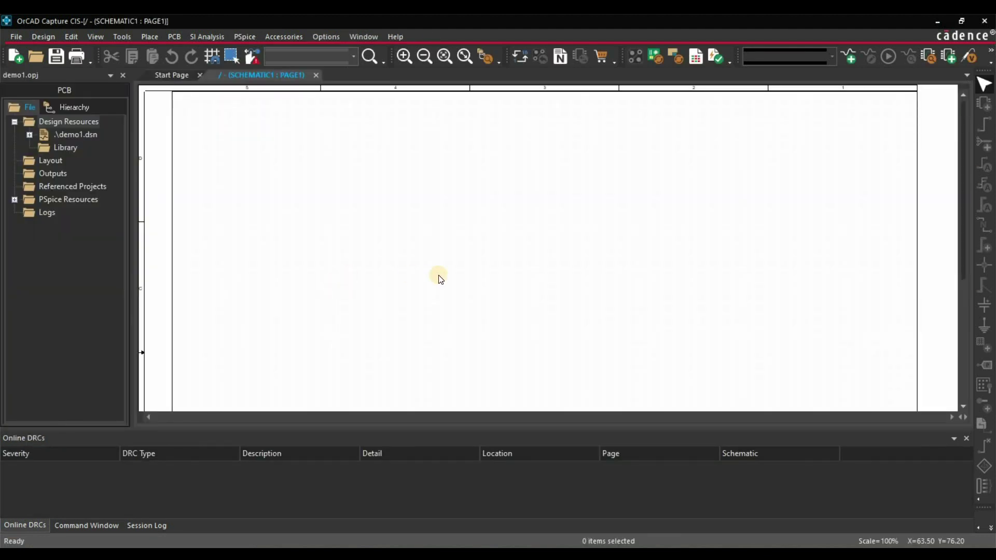
# Step: Add two new pages, PAGE2 and PAGE3, to the SCHEMATIC1 folder of demo1.dsn
pyautogui.scroll(-5, 585, 291)
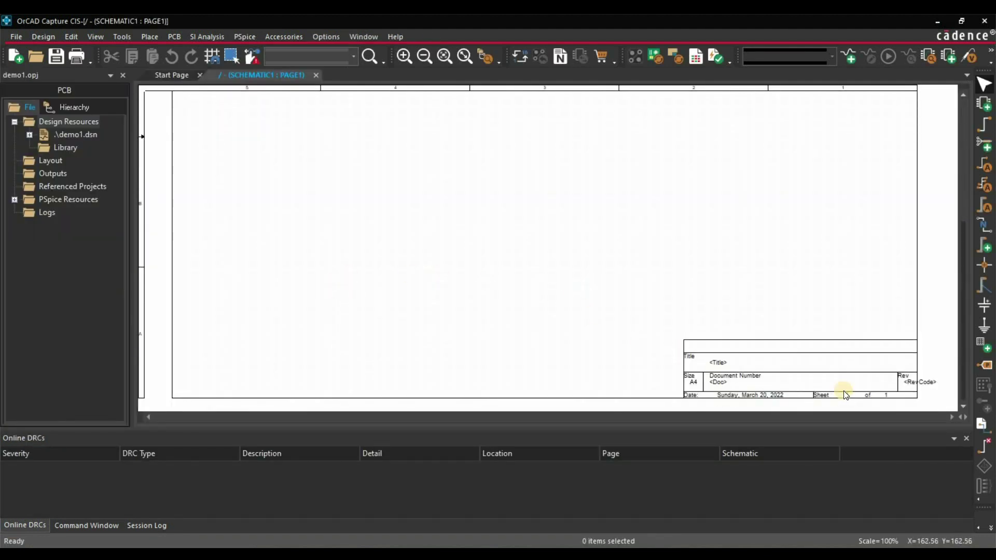
pyautogui.keyDown('ctrl'); pyautogui.scroll(2, 522, 329); pyautogui.keyUp('ctrl')
pyautogui.keyDown('ctrl'); pyautogui.scroll(-1, 537, 410); pyautogui.keyUp('ctrl')
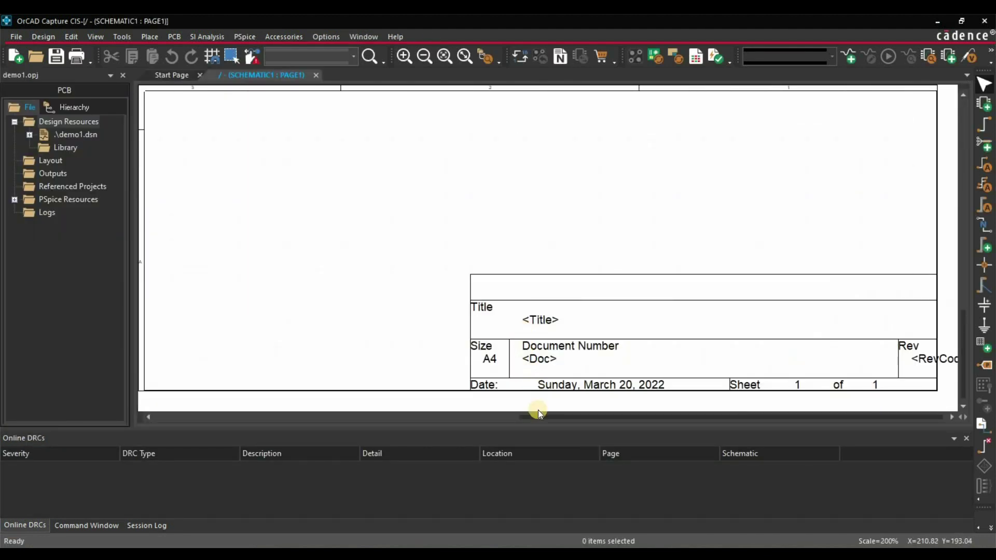
pyautogui.moveTo(542, 415); pyautogui.dragTo(612, 415)
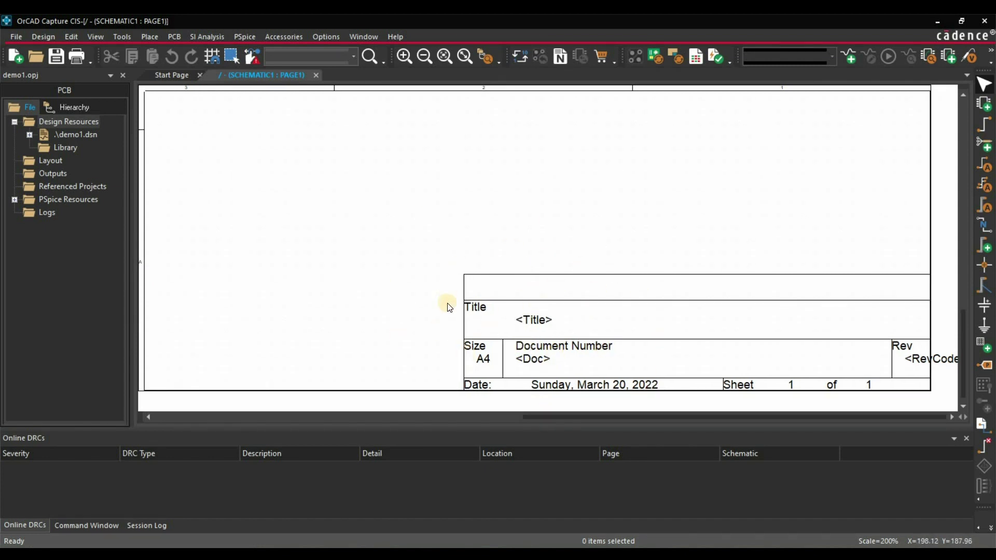
pyautogui.click(21, 134)
pyautogui.click(29, 135)
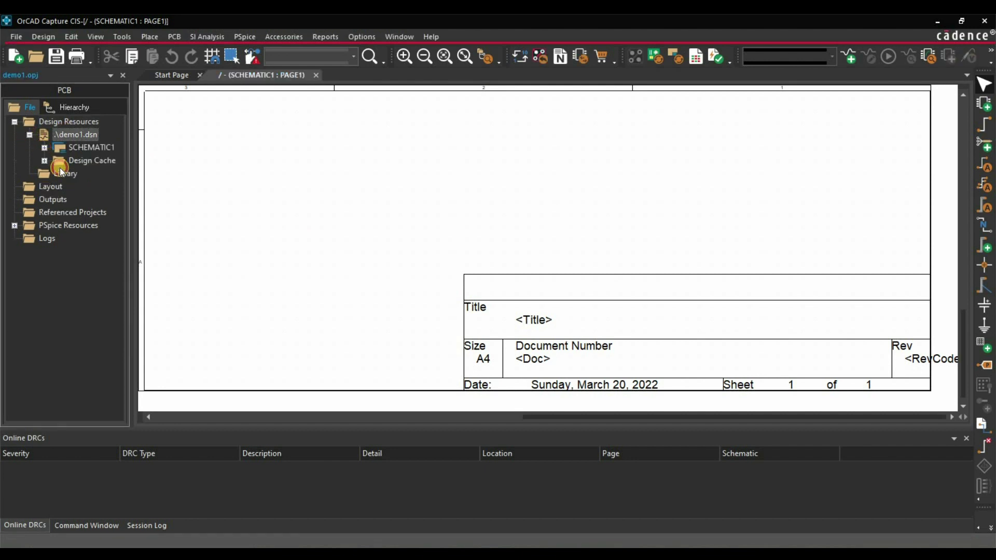
pyautogui.rightClick(88, 151)
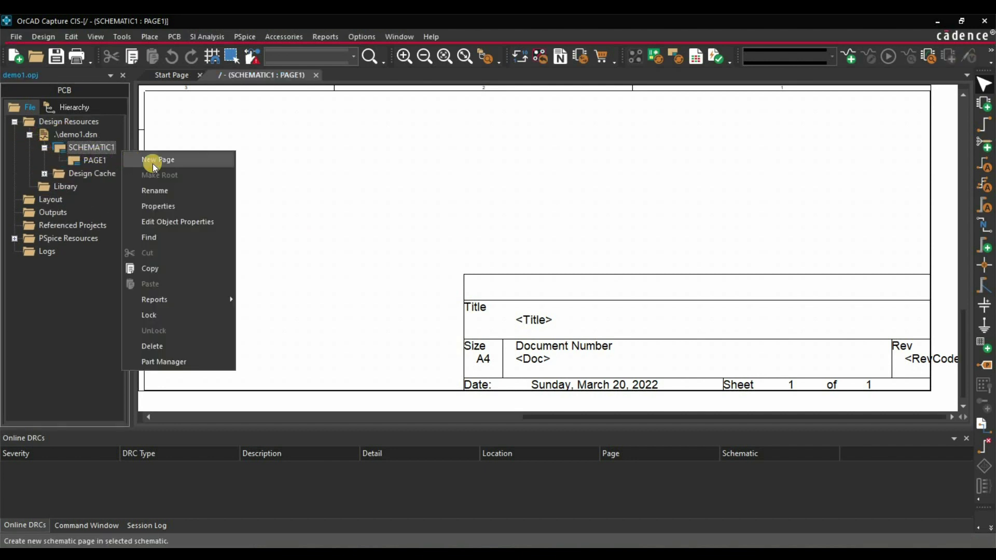
pyautogui.click(156, 157)
pyautogui.click(566, 272)
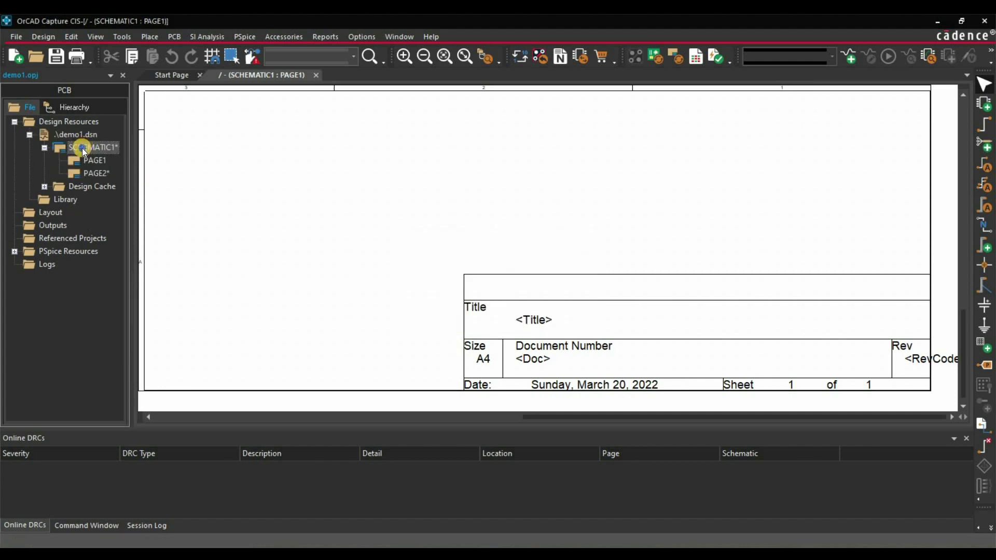
pyautogui.rightClick(115, 150)
pyautogui.press('Return')
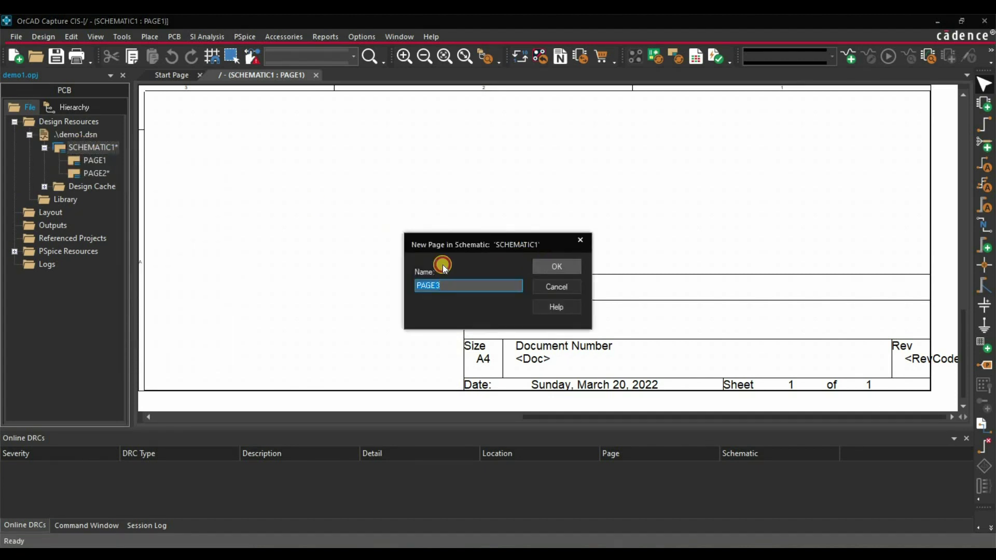
pyautogui.press('Return')
# Step: Set the Title value in PAGE1's title block to "MCU Test Board"
pyautogui.click(94, 159)
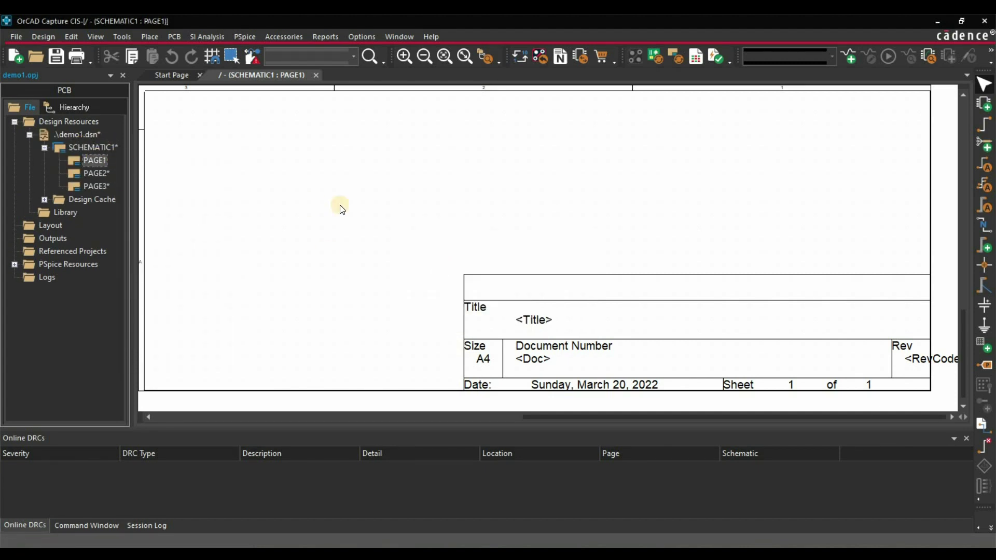
pyautogui.click(533, 319)
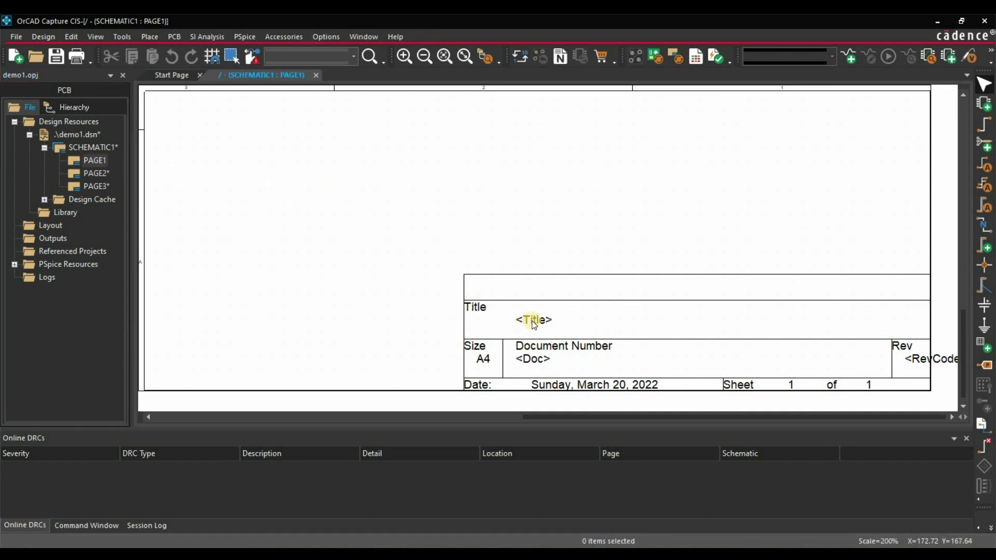
pyautogui.doubleClick(537, 295)
pyautogui.moveTo(507, 176); pyautogui.dragTo(347, 169)
pyautogui.write('MCU')
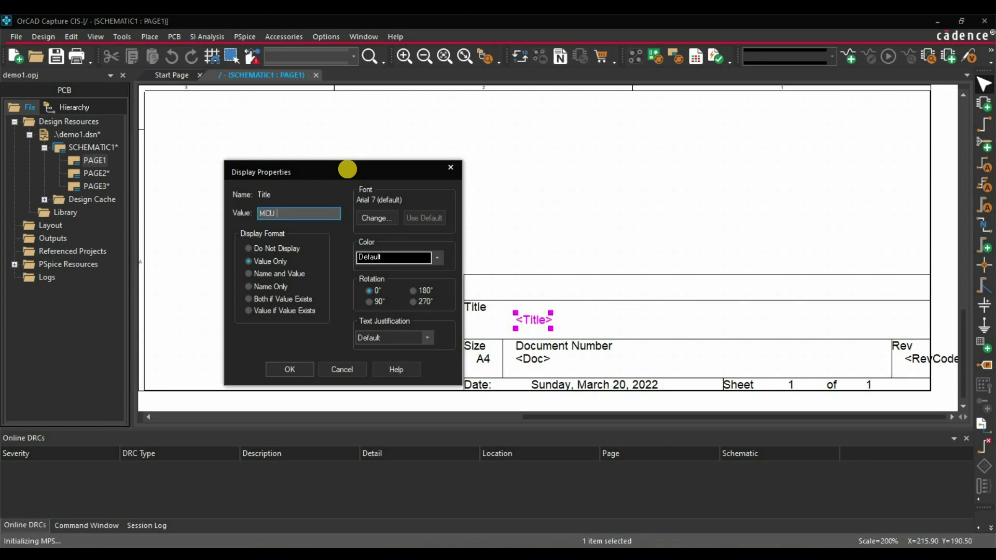
pyautogui.write('Test Board')
pyautogui.click(291, 370)
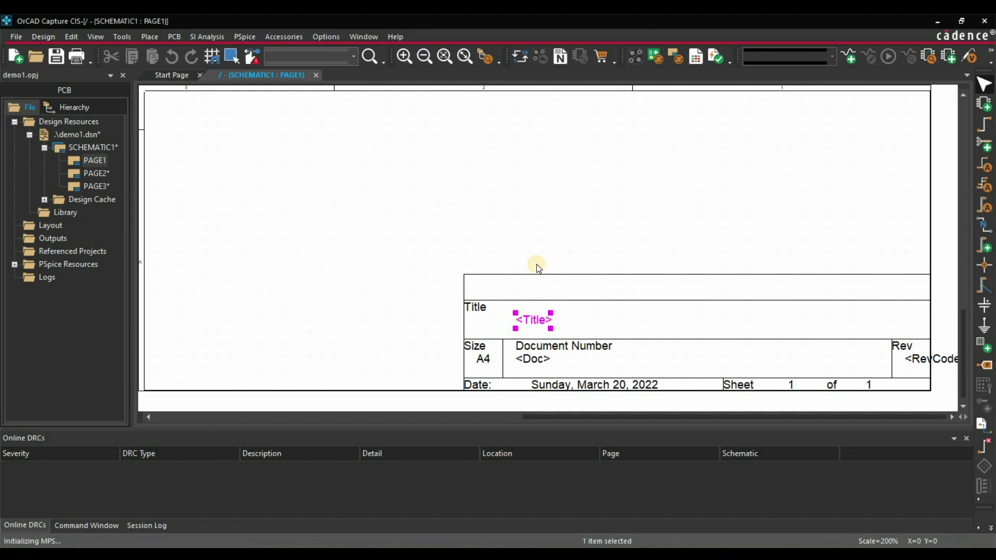
# Step: Set the document number in PAGE1's title block to SCH-A
pyautogui.click(538, 362)
pyautogui.doubleClick(538, 362)
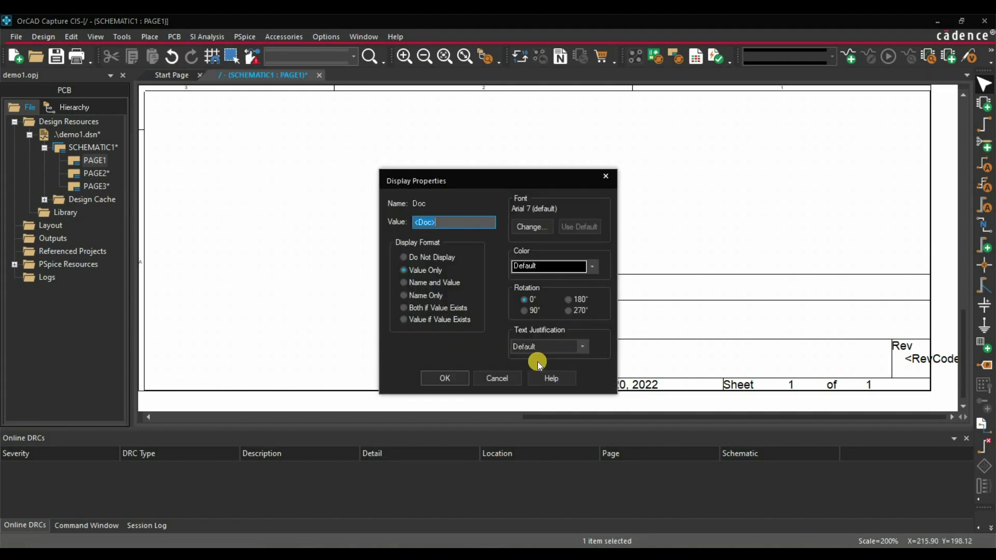
pyautogui.write('SCH-A')
pyautogui.click(445, 378)
# Step: Set the RevCode value in PAGE1's title block to 0.1
pyautogui.click(930, 365)
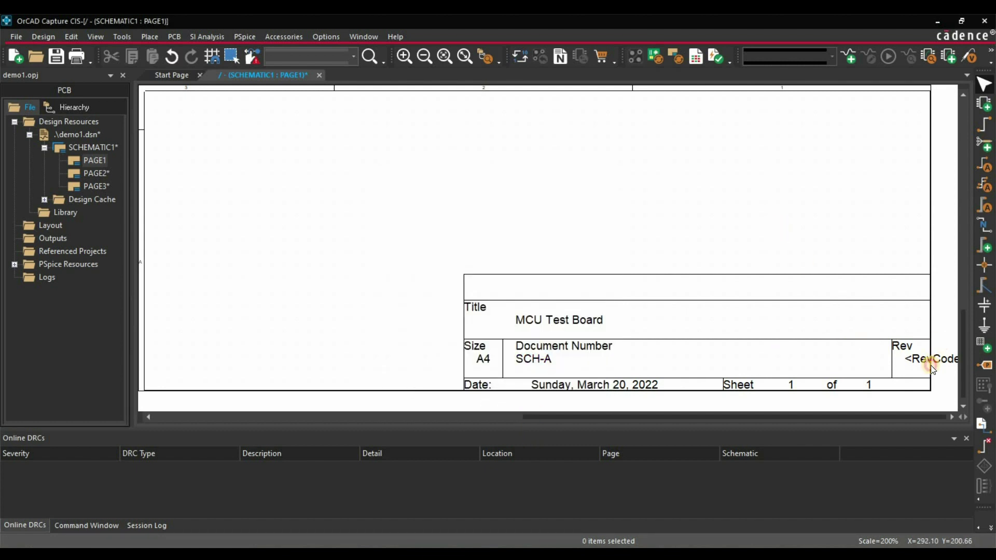
pyautogui.doubleClick(922, 357)
pyautogui.write('0.1')
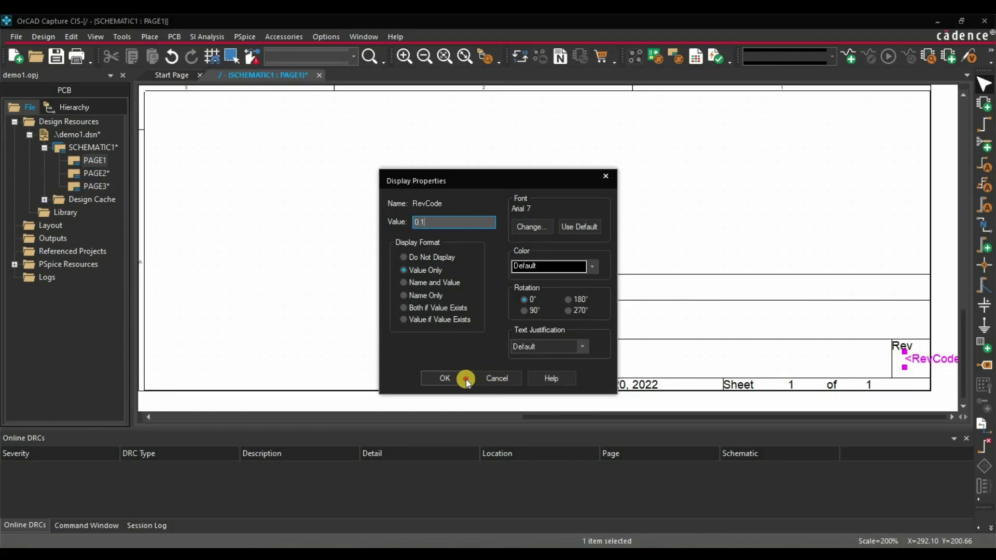
pyautogui.click(466, 379)
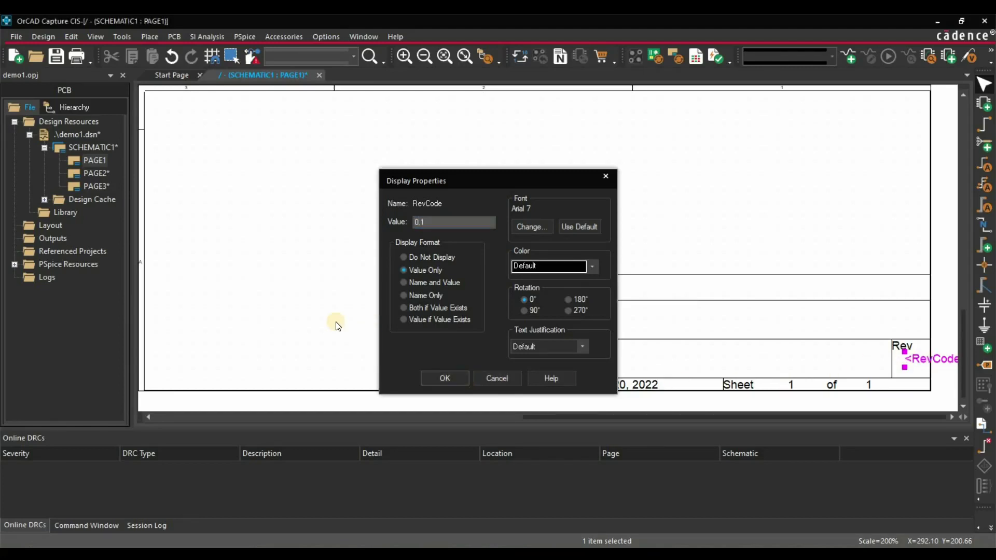
pyautogui.click(378, 341)
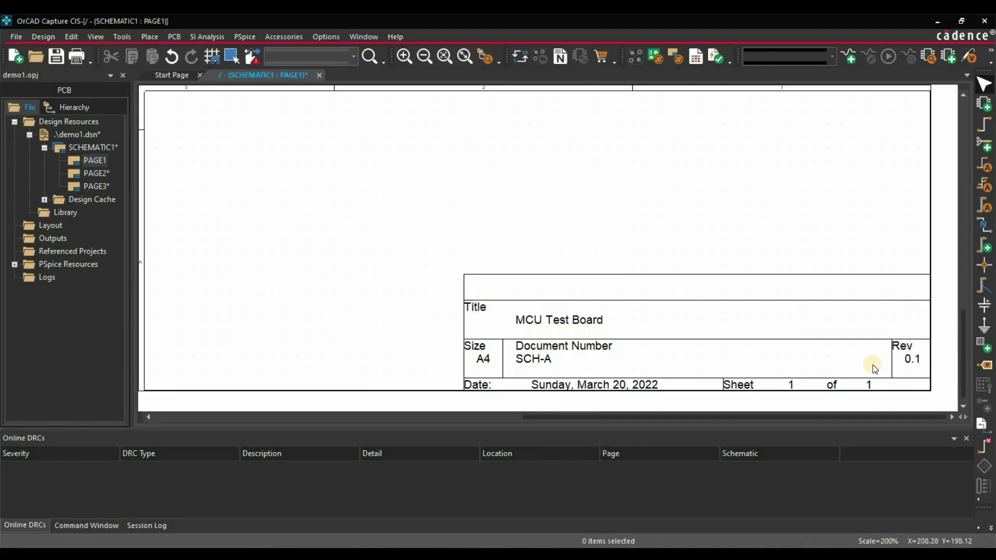
# Step: Open PAGE2 and examine its title block fields
pyautogui.doubleClick(92, 173)
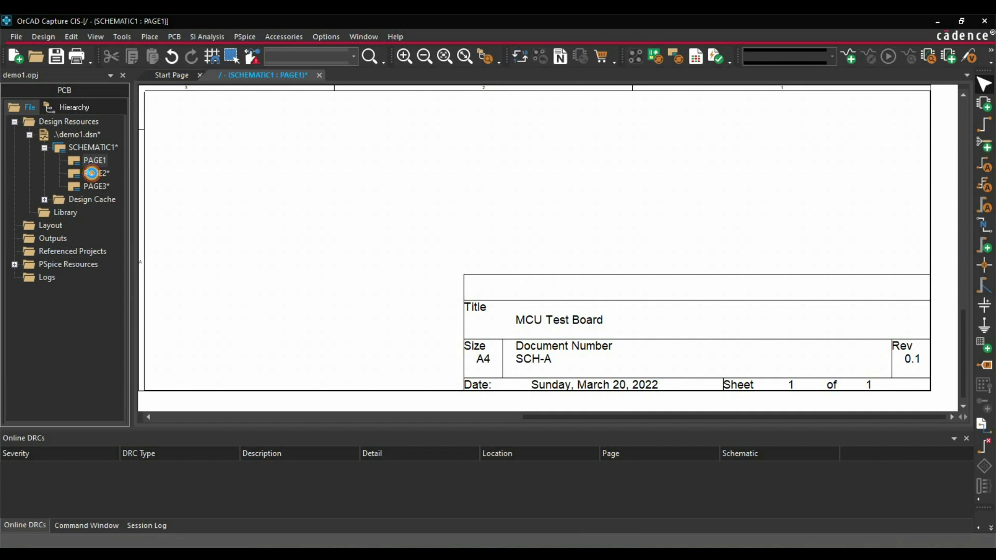
pyautogui.scroll(-5, 515, 269)
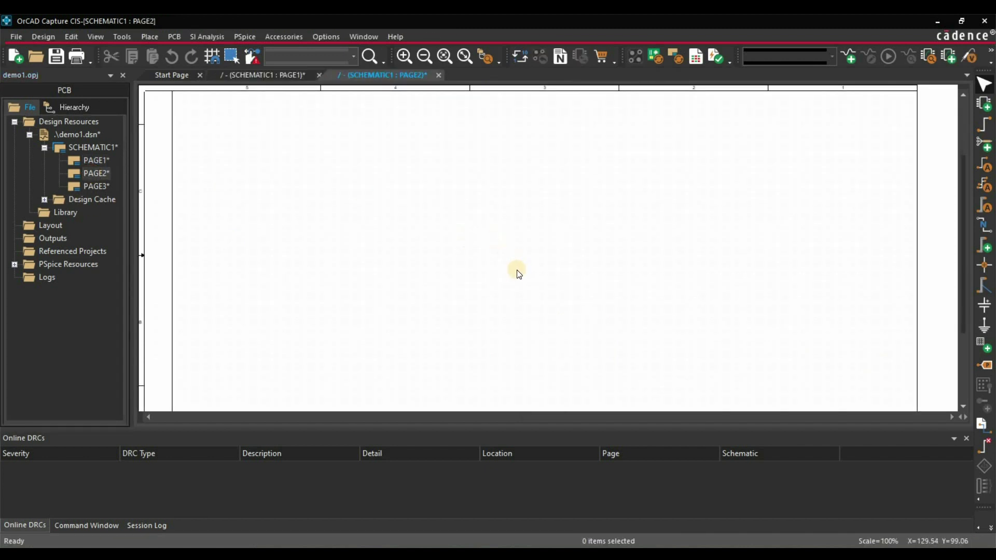
pyautogui.keyDown('ctrl'); pyautogui.scroll(1, 631, 382); pyautogui.keyUp('ctrl')
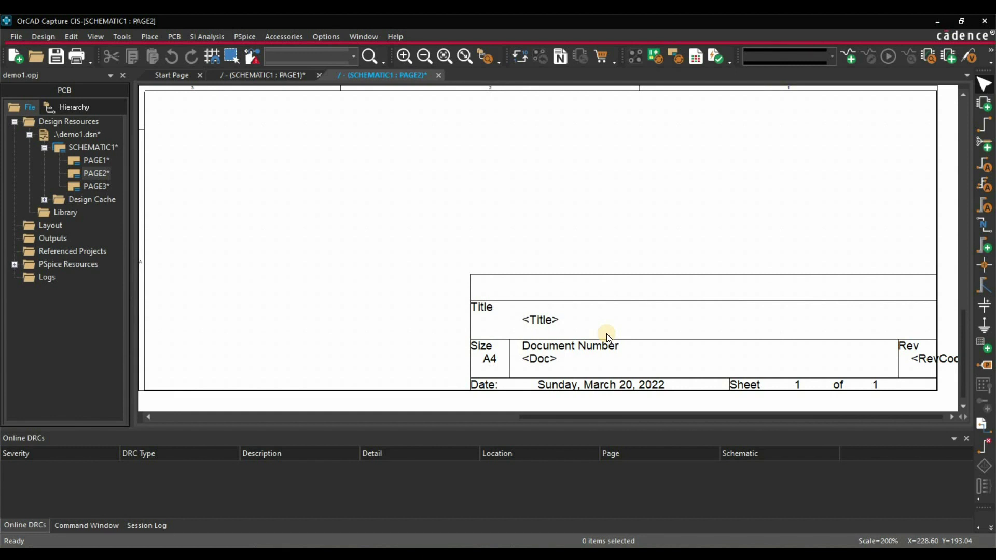
# Step: Browse all title blocks of SCHEMATIC1, using instances as the browse mode
pyautogui.click(103, 148)
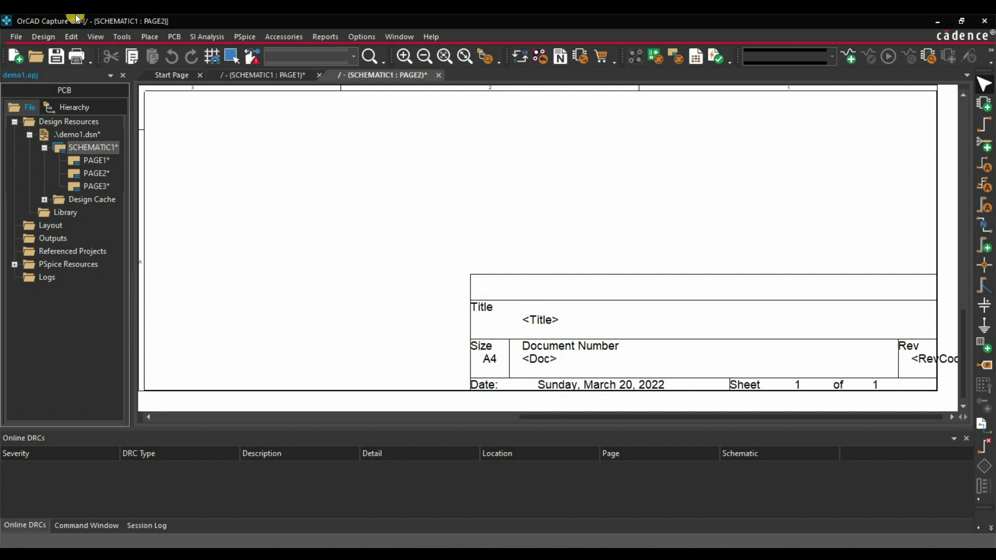
pyautogui.click(72, 37)
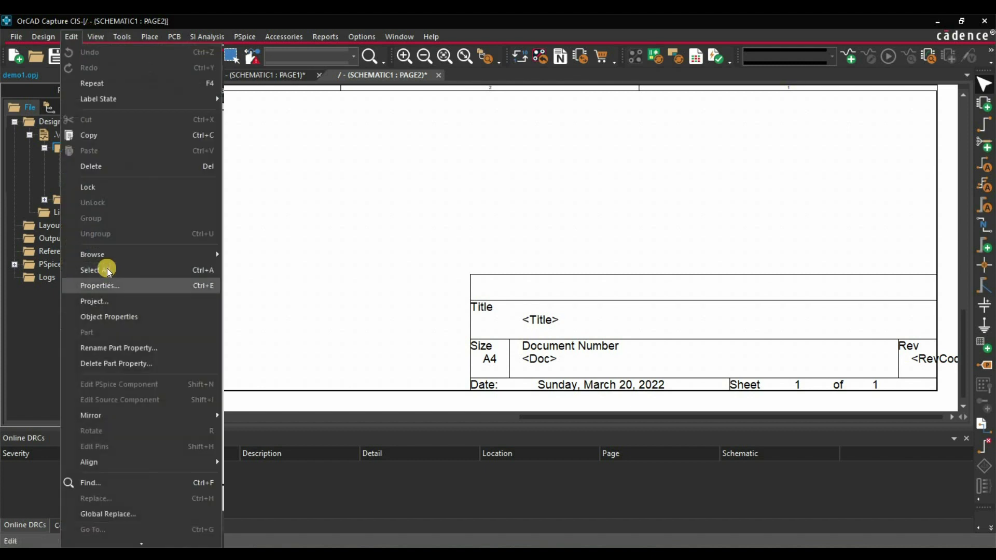
pyautogui.moveTo(213, 257)
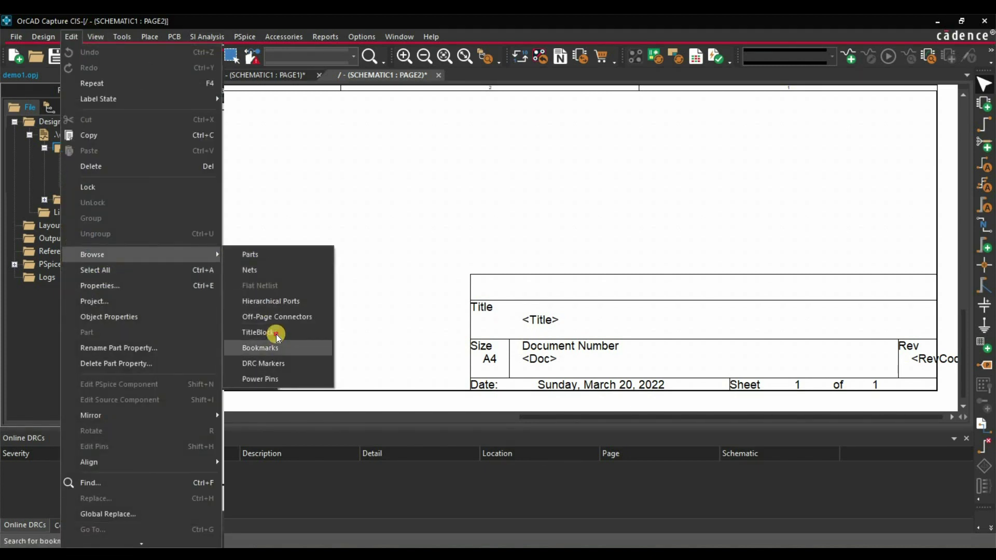
pyautogui.click(276, 334)
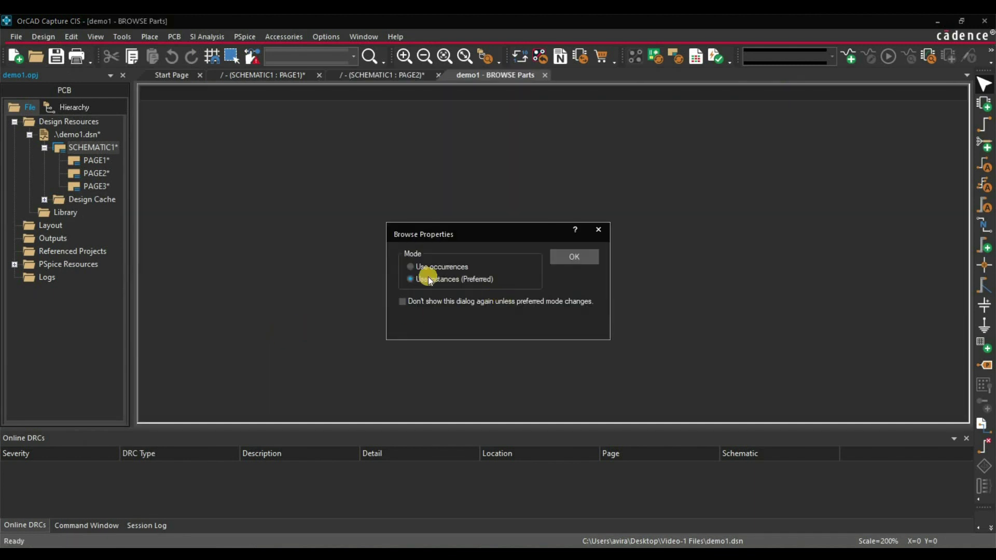
pyautogui.click(550, 254)
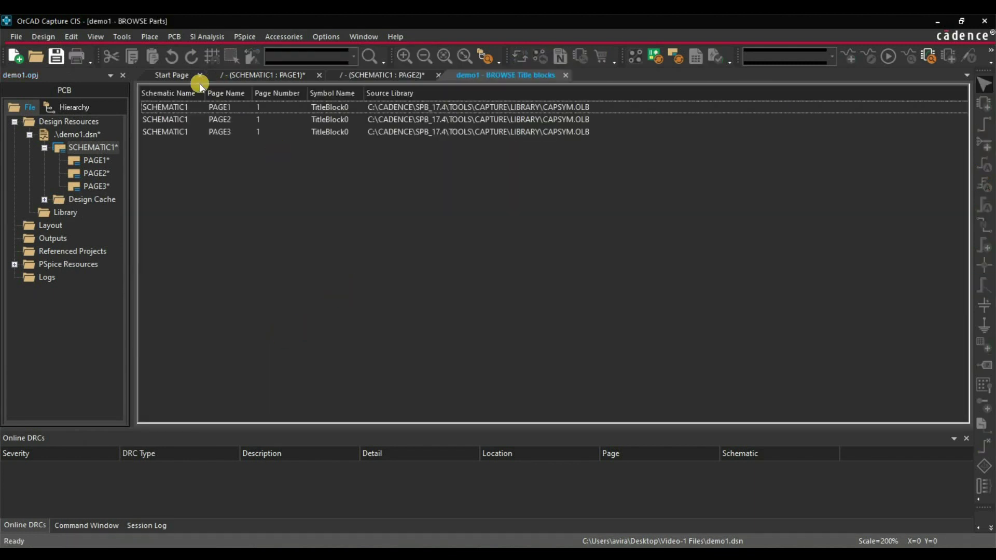
# Step: Open the properties spreadsheet for the title blocks of all three pages and enlarge its window
pyautogui.hotkey('ctrl', 'a')
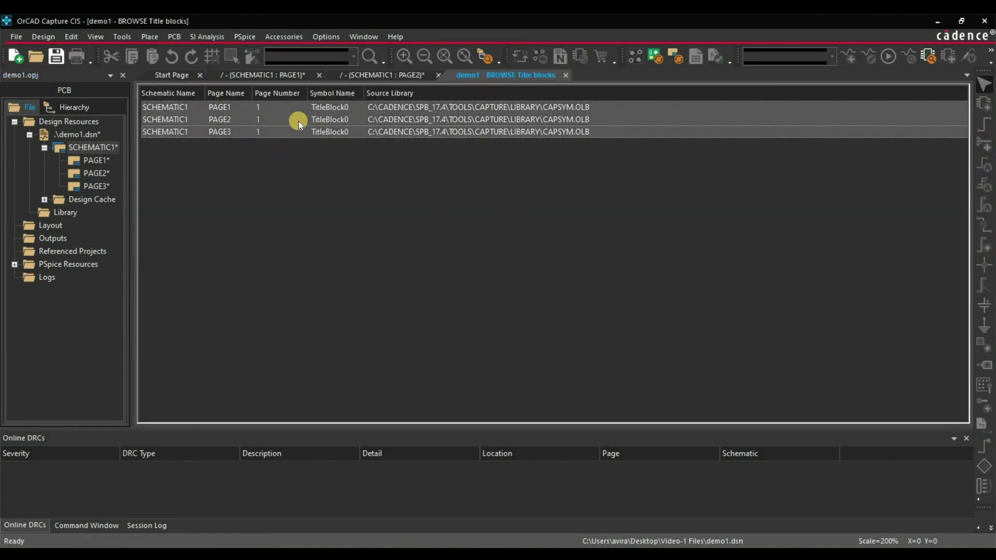
pyautogui.click(80, 35)
pyautogui.click(113, 283)
pyautogui.moveTo(663, 388); pyautogui.dragTo(963, 394)
pyautogui.moveTo(368, 186); pyautogui.dragTo(173, 180)
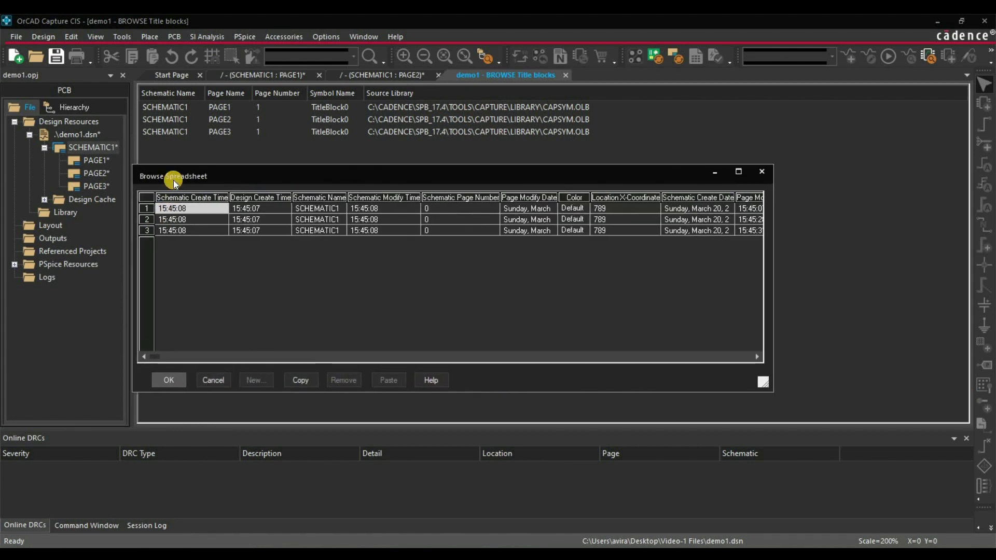
pyautogui.moveTo(132, 357); pyautogui.dragTo(87, 358)
# Step: Enter "MCU Test Board" as the Title of the first title block in the properties spreadsheet
pyautogui.moveTo(227, 358); pyautogui.dragTo(614, 337)
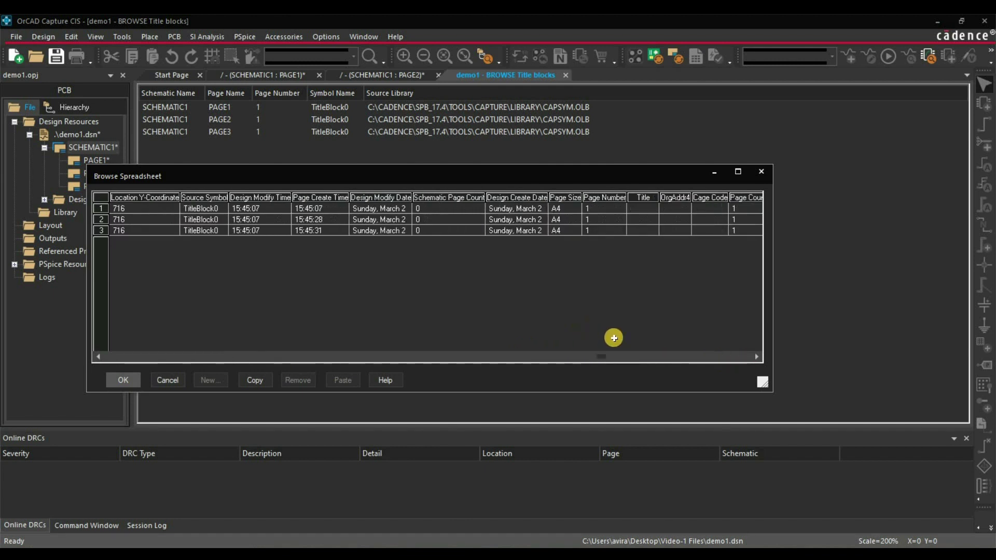
pyautogui.click(638, 209)
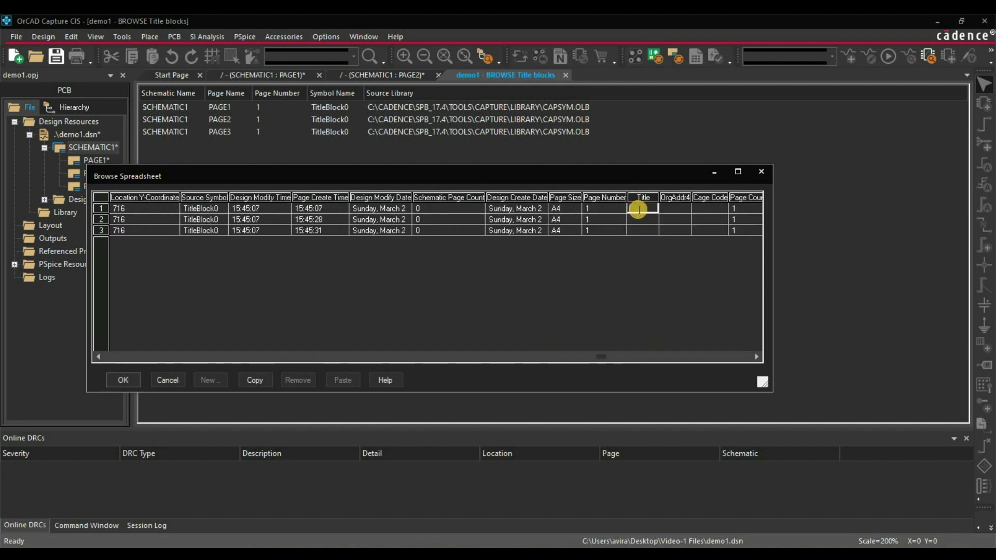
pyautogui.write('MCU Test ba')
pyautogui.press('BackSpace')
pyautogui.press('BackSpace')
pyautogui.write('B')
# Step: Copy the first row's Title value into the Title cells of rows 2 and 3
pyautogui.click(641, 229)
pyautogui.click(639, 212)
pyautogui.hotkey('ctrl', 'c')
pyautogui.moveTo(643, 219); pyautogui.dragTo(646, 230)
pyautogui.hotkey('ctrl', 'v')
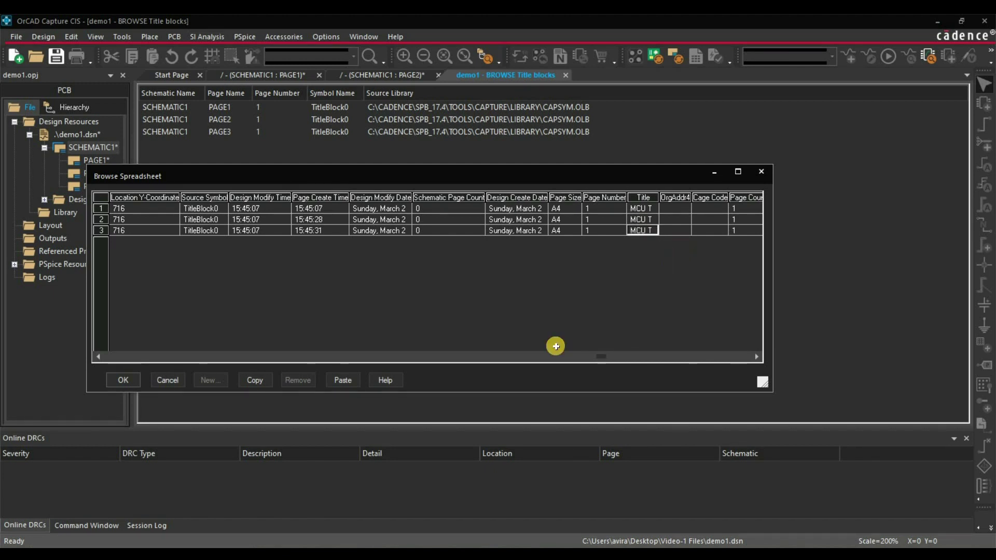
# Step: Enter 0.1 as the RevCode of all three title blocks in the properties spreadsheet
pyautogui.click(661, 356)
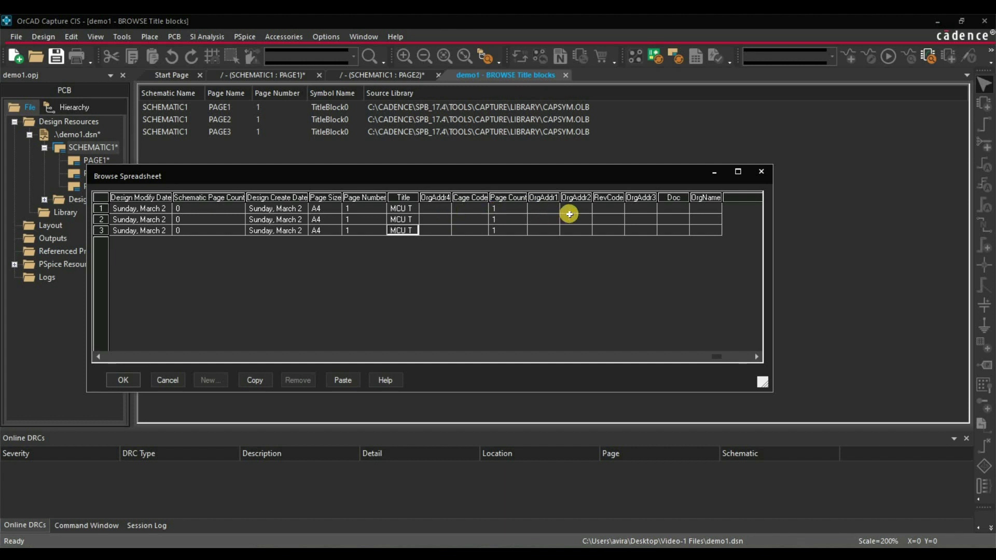
pyautogui.click(600, 208)
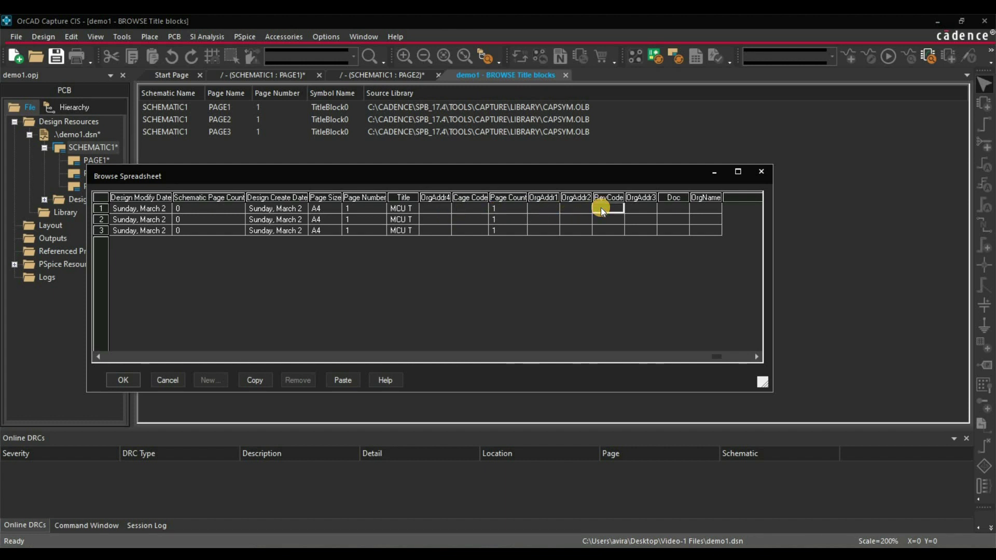
pyautogui.write('0.1')
pyautogui.click(608, 230)
pyautogui.click(610, 216)
pyautogui.write('0.1')
pyautogui.click(610, 232)
pyautogui.write('0.1')
# Step: Enter "SCH-A" as the Doc value of the first title block and copy it into rows 2 and 3
pyautogui.click(682, 207)
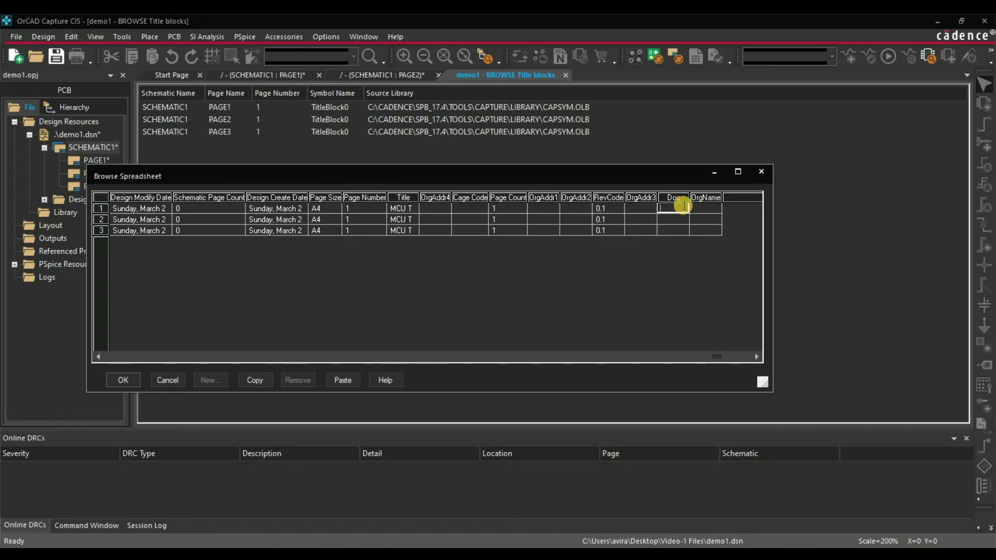
pyautogui.write('SCH-A')
pyautogui.click(685, 209)
pyautogui.click(673, 219)
pyautogui.hotkey('ctrl', 'v')
pyautogui.click(673, 230)
pyautogui.hotkey('ctrl', 'v')
# Step: Apply the spreadsheet changes to the whole design, accepting the loss of undo history, and close the title block browse results
pyautogui.click(121, 380)
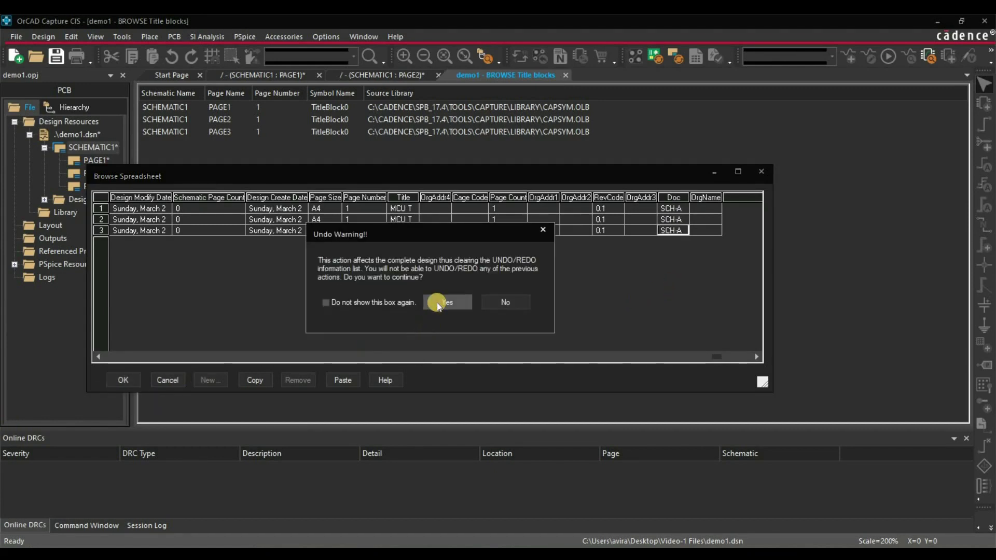
pyautogui.click(446, 301)
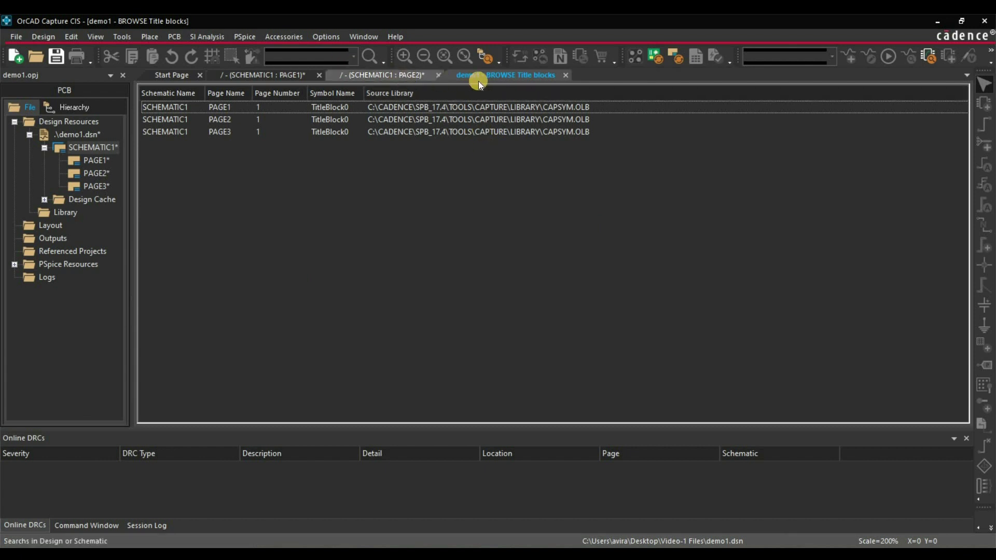
pyautogui.click(564, 75)
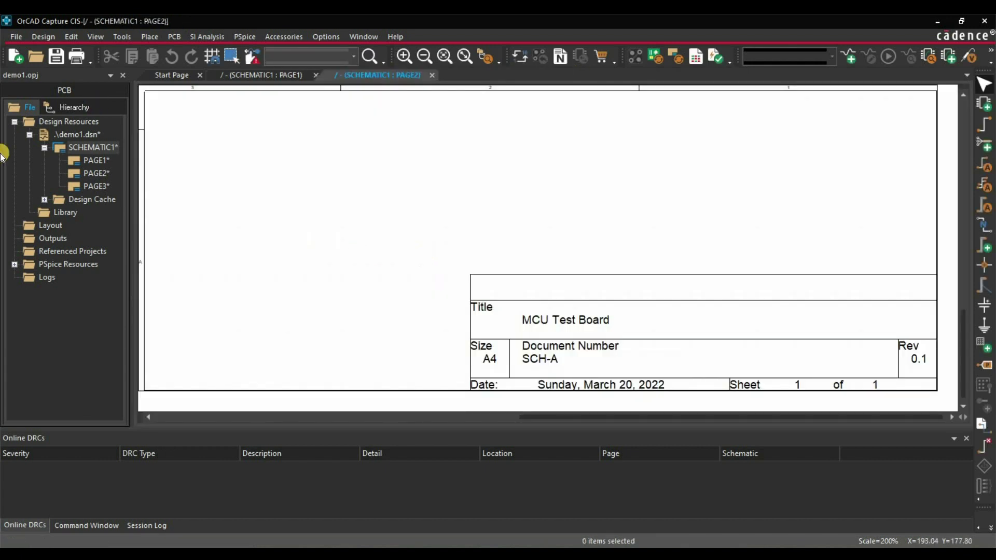
# Step: Open PAGE1 and PAGE3 and examine their title block values and sheet numbering
pyautogui.doubleClick(96, 163)
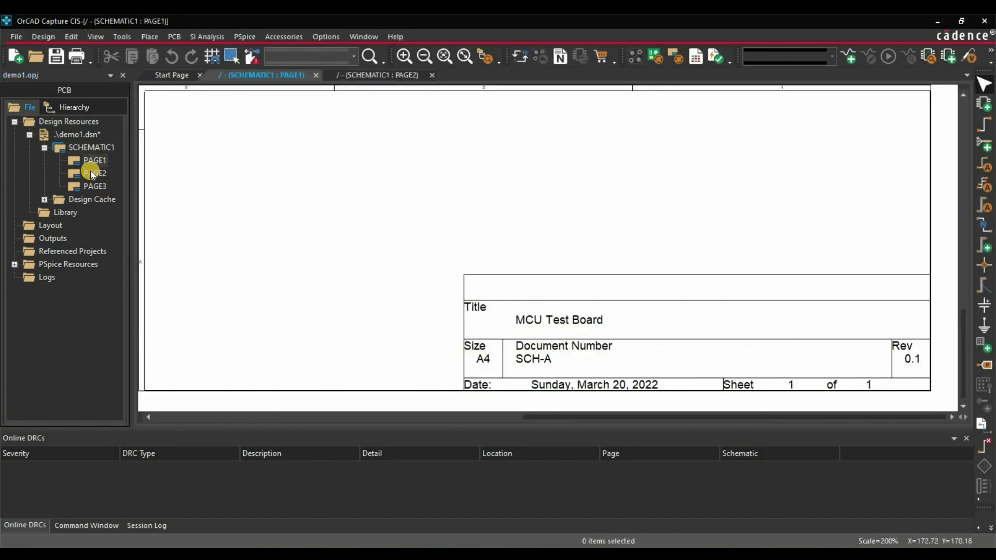
pyautogui.doubleClick(97, 187)
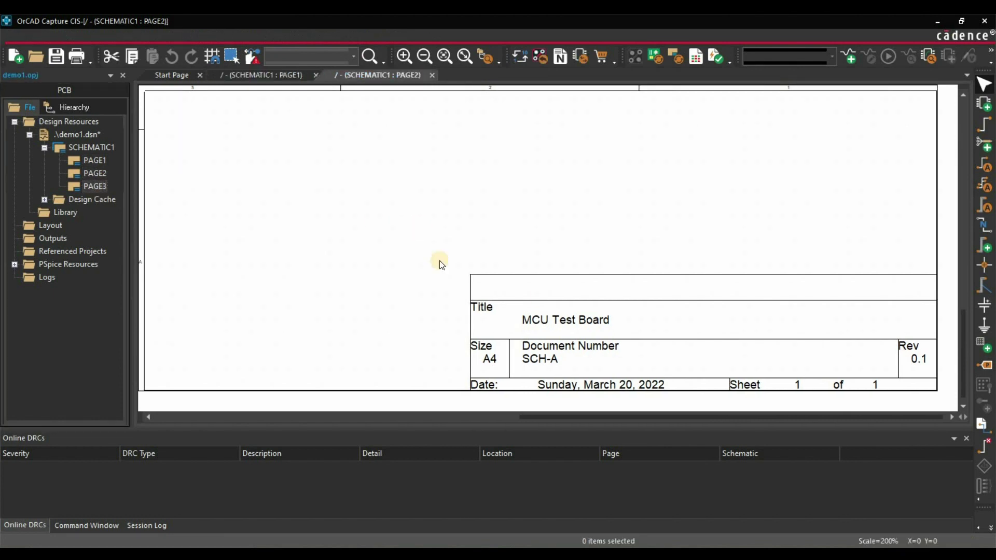
pyautogui.scroll(-5, 540, 291)
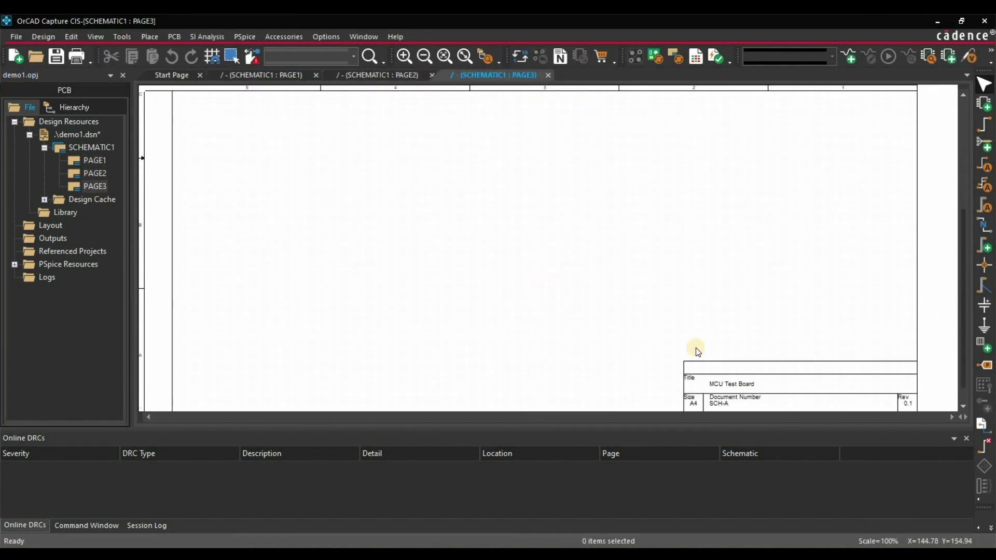
pyautogui.keyDown('ctrl'); pyautogui.scroll(1, 469, 316); pyautogui.keyUp('ctrl')
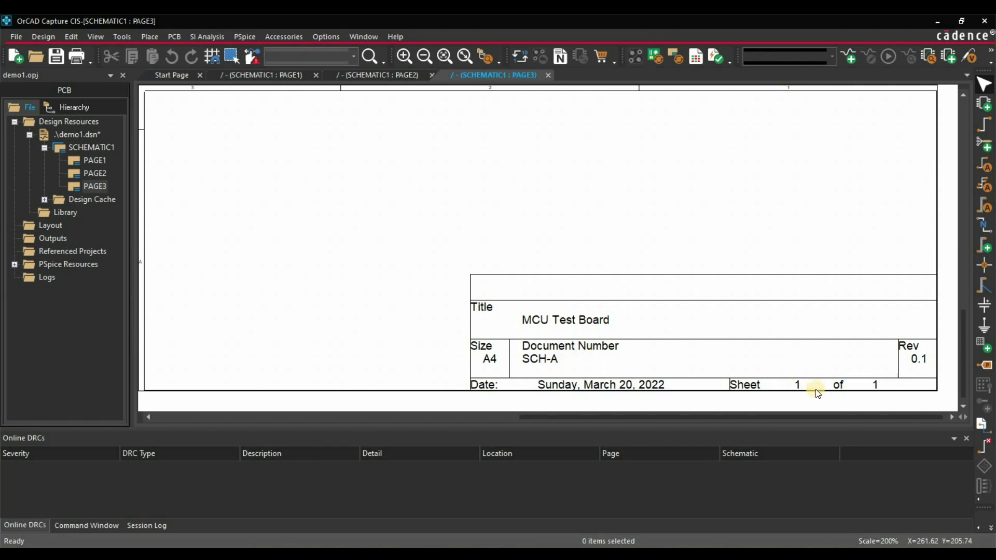
# Step: Annotate the entire SCHEMATIC1 design with incremental reference update and PM page ordering, agreeing to save the design
pyautogui.click(92, 147)
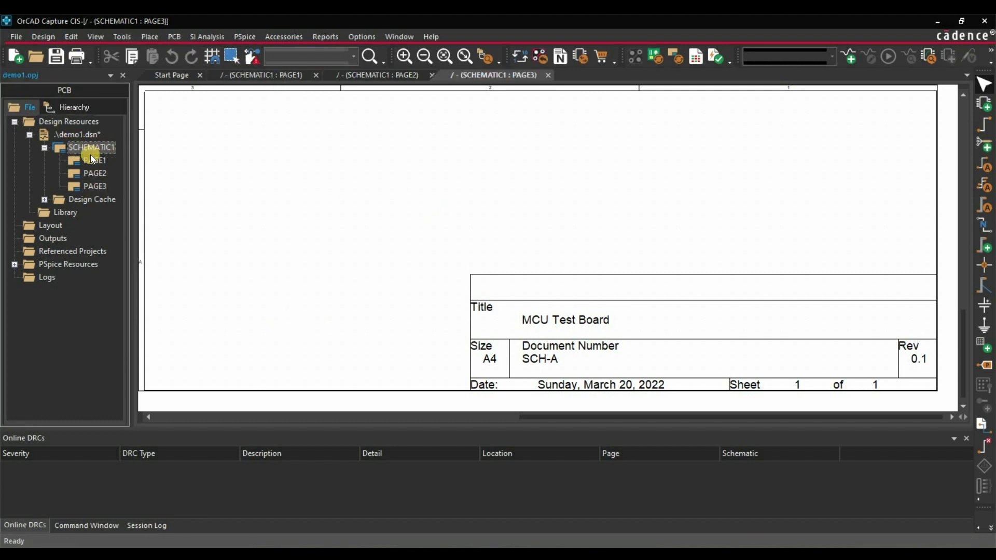
pyautogui.click(117, 34)
pyautogui.click(124, 49)
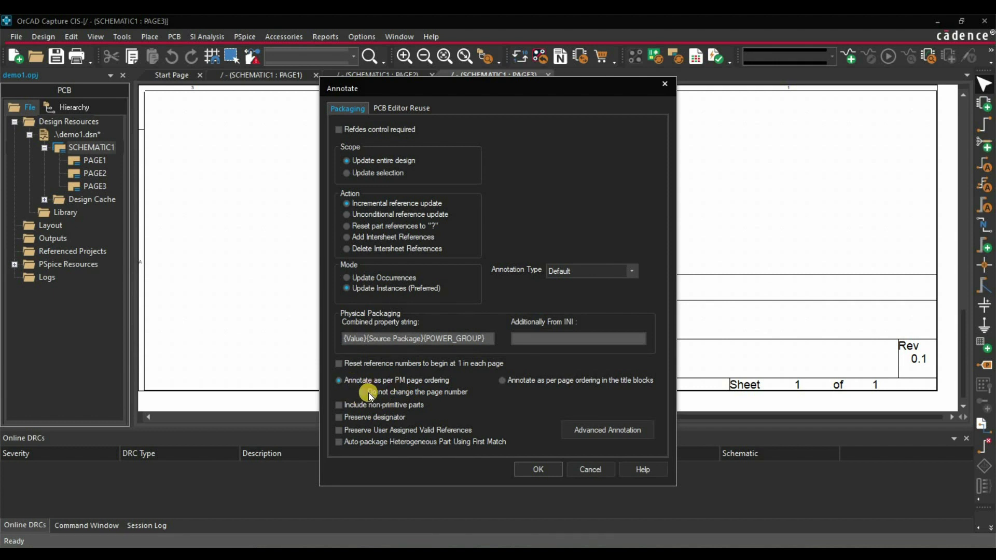
pyautogui.click(525, 474)
pyautogui.click(506, 304)
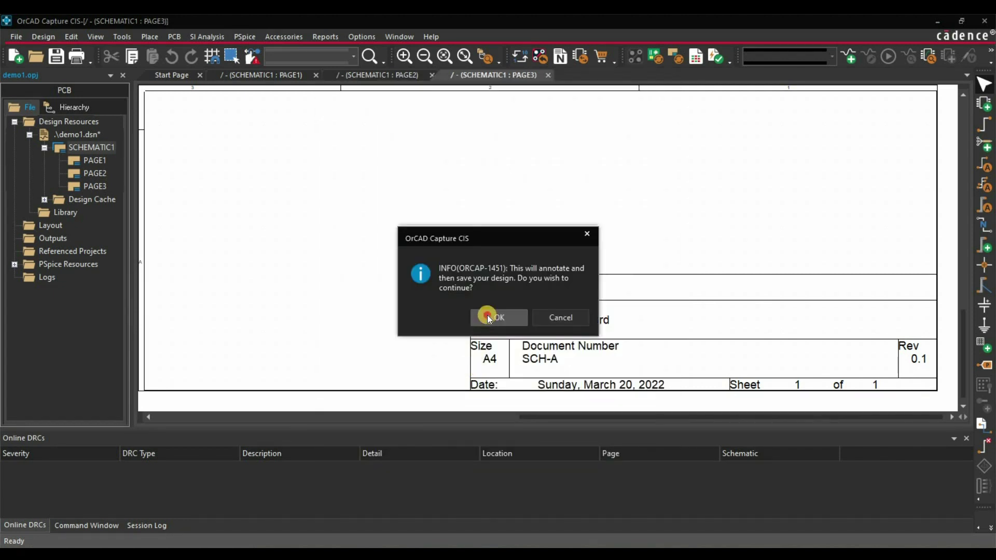
pyautogui.click(505, 323)
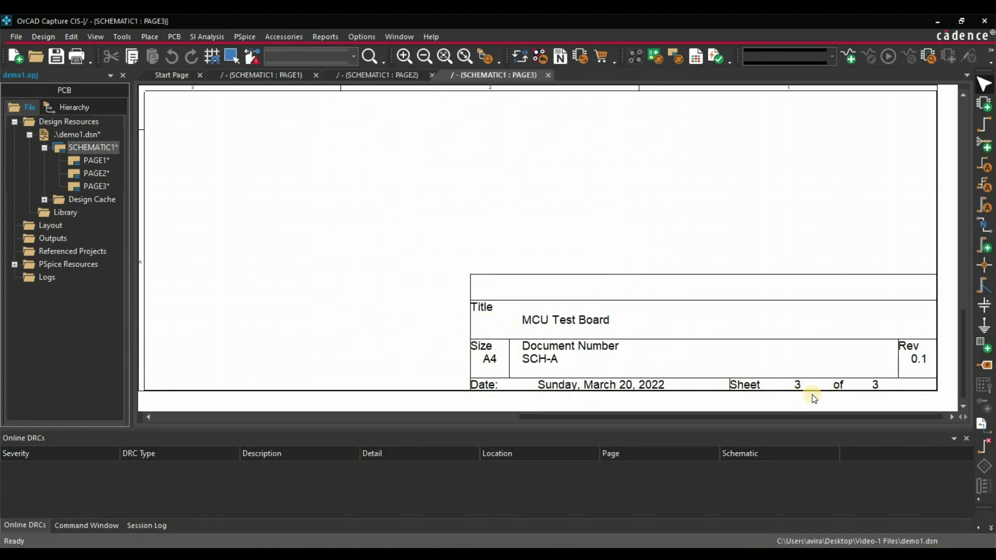
# Step: Check the sheet numbers in the title blocks of PAGE2 and PAGE1
pyautogui.click(377, 75)
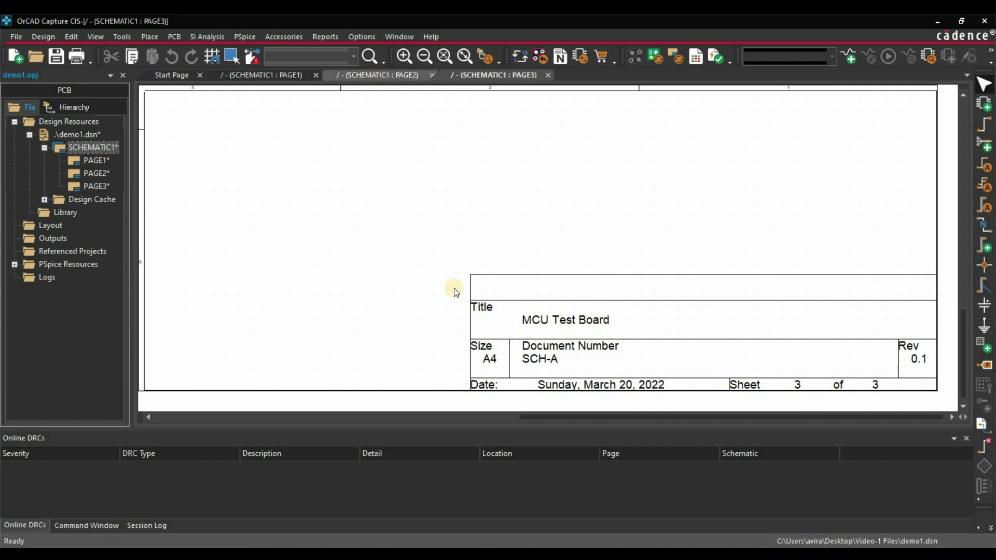
pyautogui.click(246, 75)
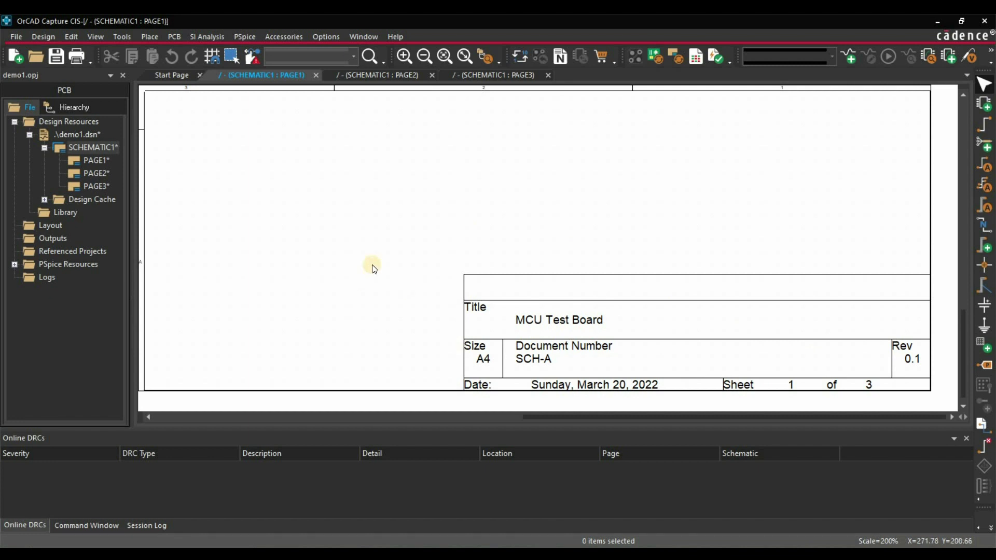
pyautogui.press('o')
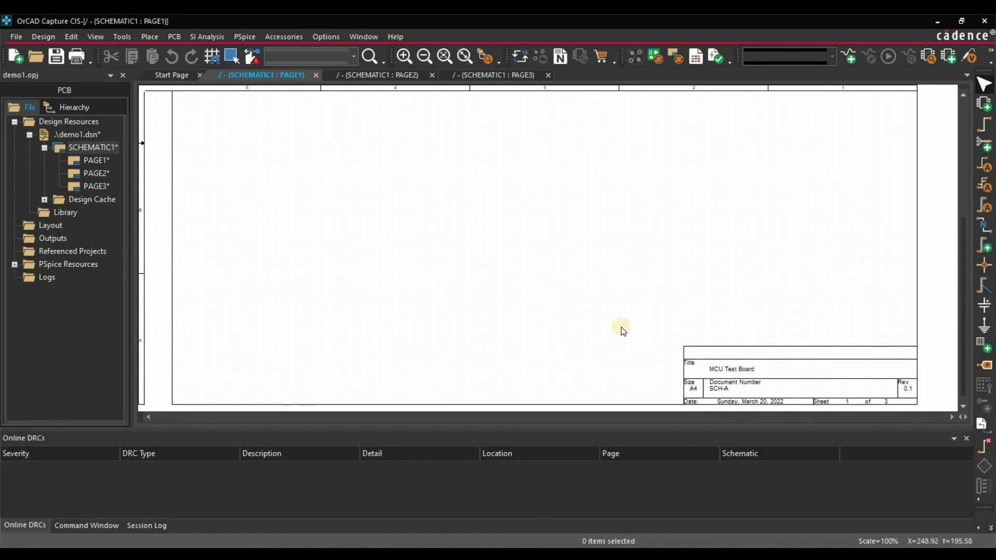
pyautogui.press('i')
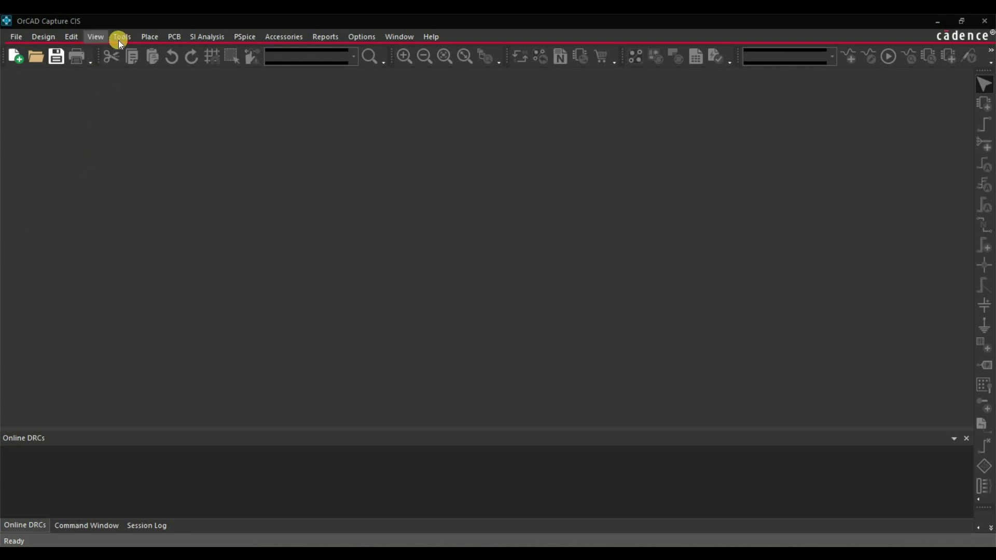
# Step: Fill in the Design Template's title block with title "MCU test Board", organization "EMA Design Automation", the organization's address, document number SCH-A and revision 0.1
pyautogui.click(350, 40)
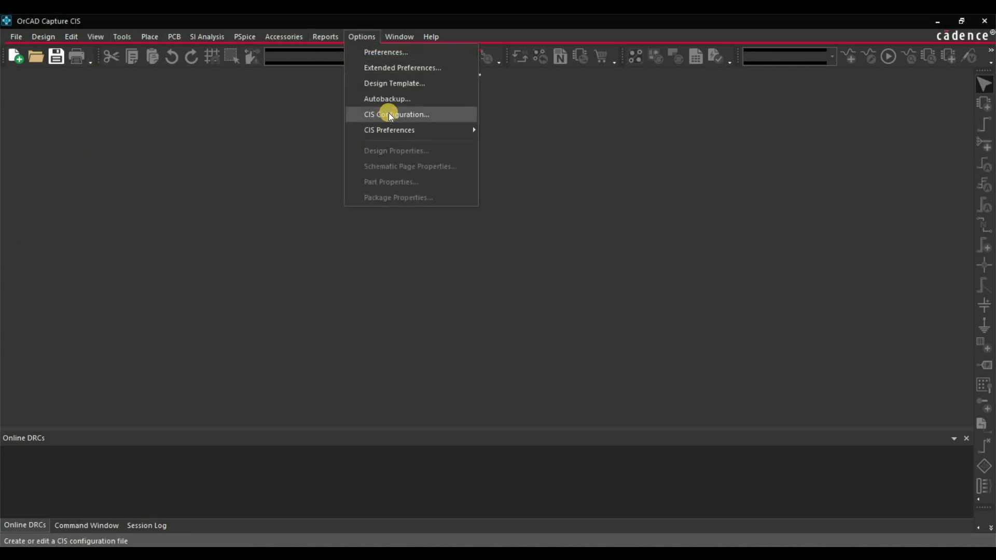
pyautogui.click(388, 84)
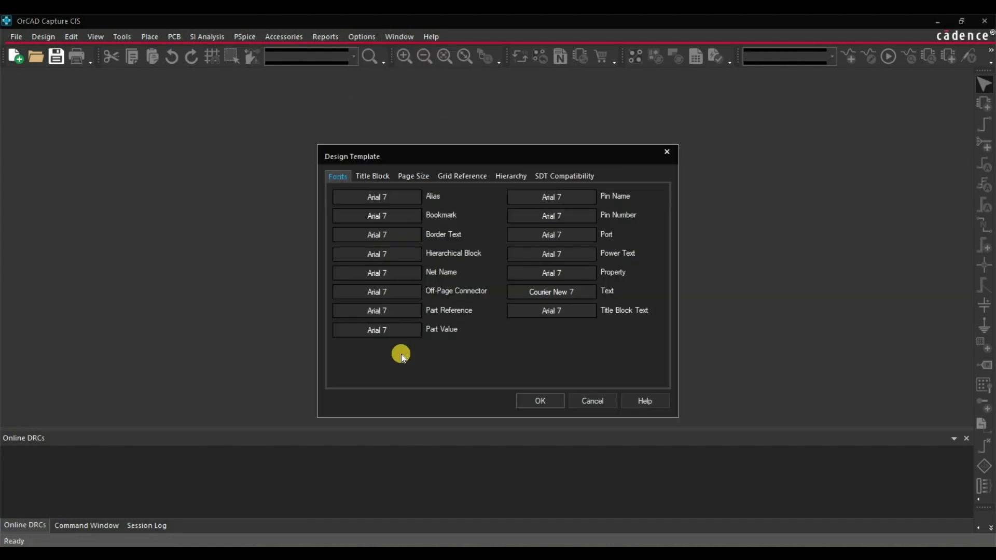
pyautogui.click(364, 176)
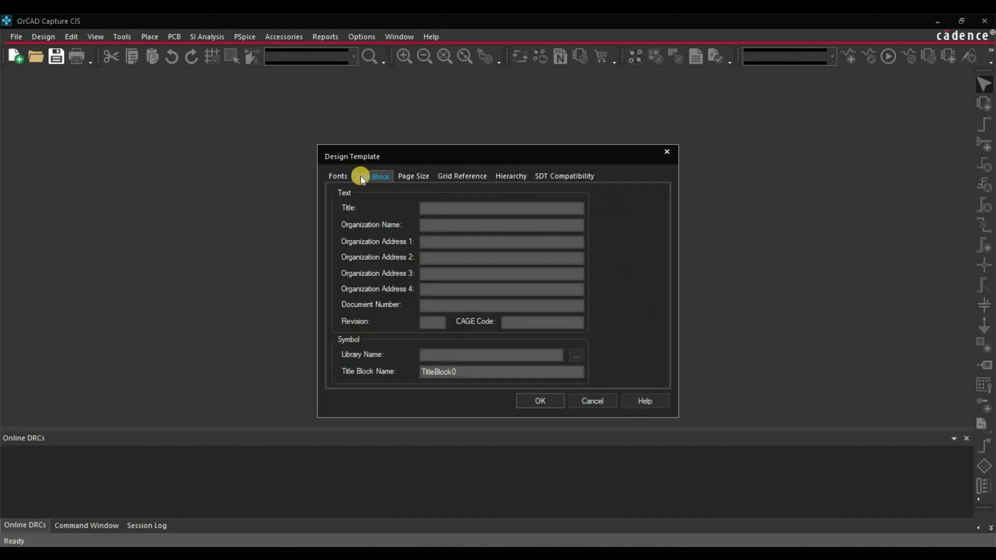
pyautogui.click(454, 213)
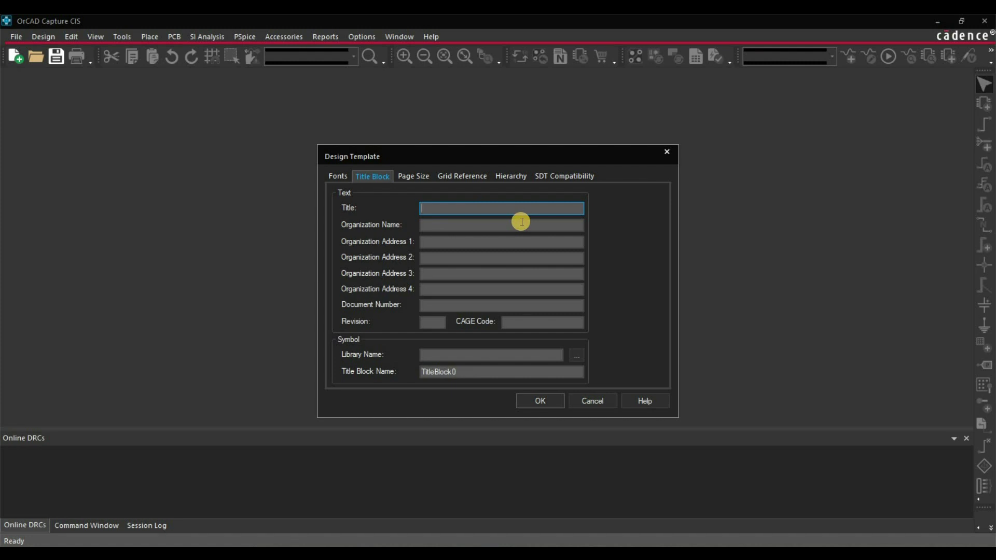
pyautogui.write('MCU test Board')
pyautogui.click(496, 228)
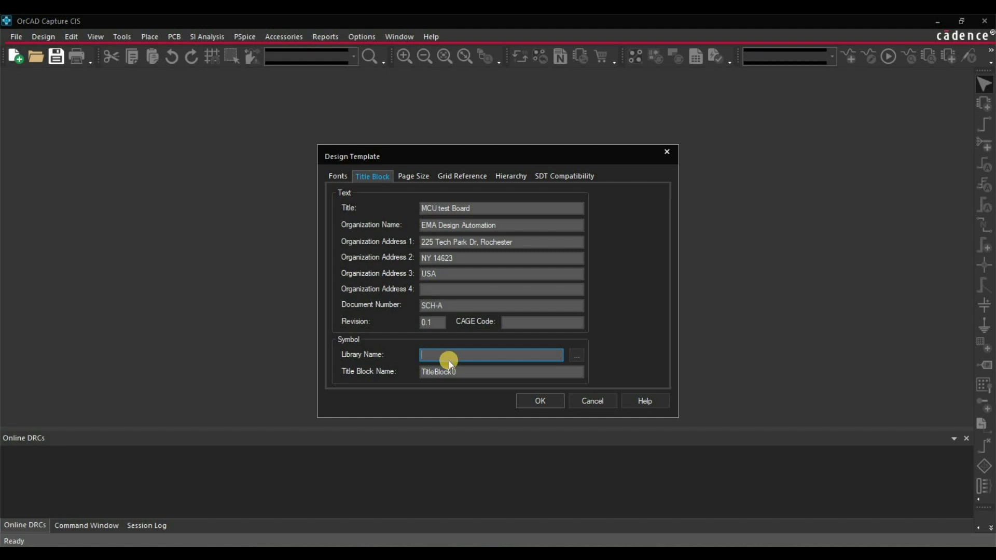
# Step: Set the template's title block name to TitleBlock3 and accept the Design Template settings
pyautogui.click(466, 370)
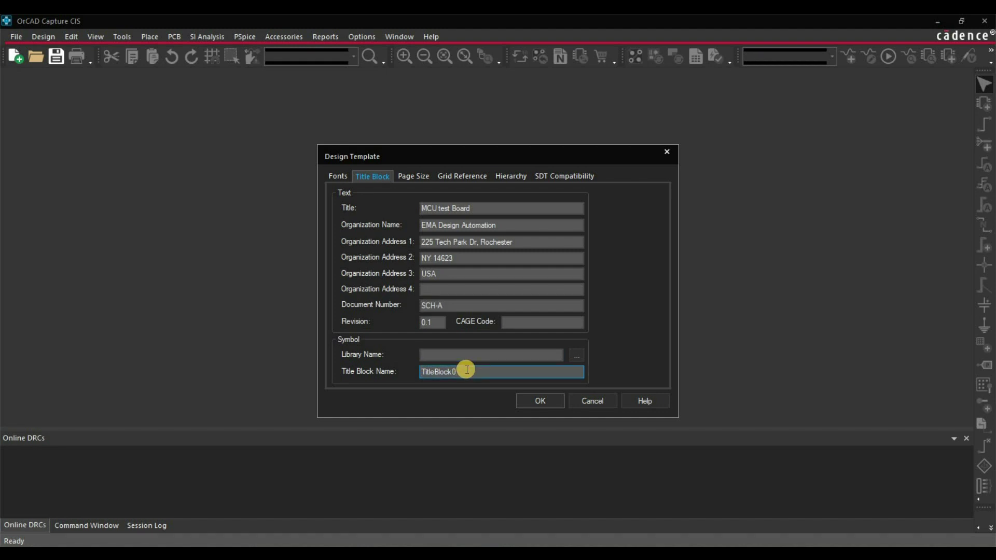
pyautogui.press('BackSpace')
pyautogui.write('3')
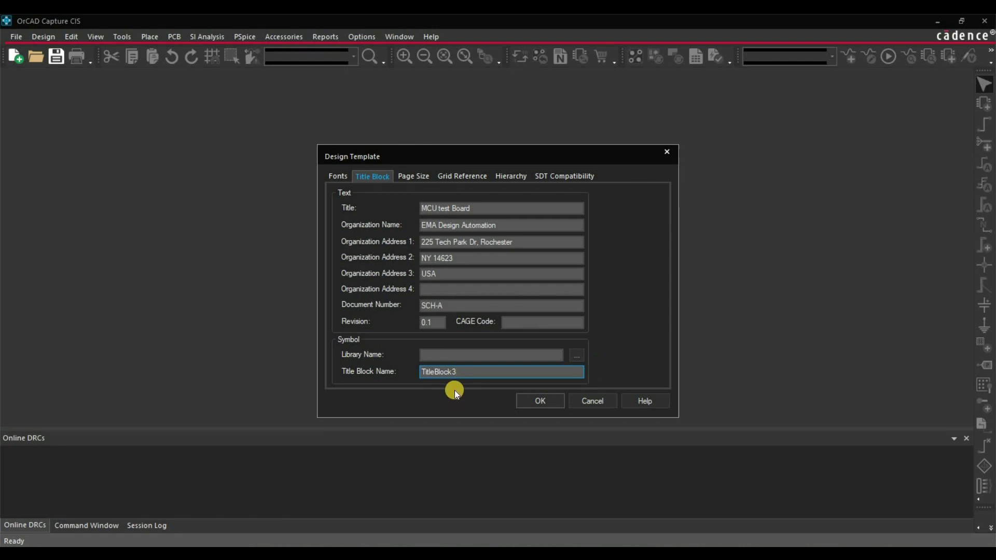
pyautogui.click(536, 402)
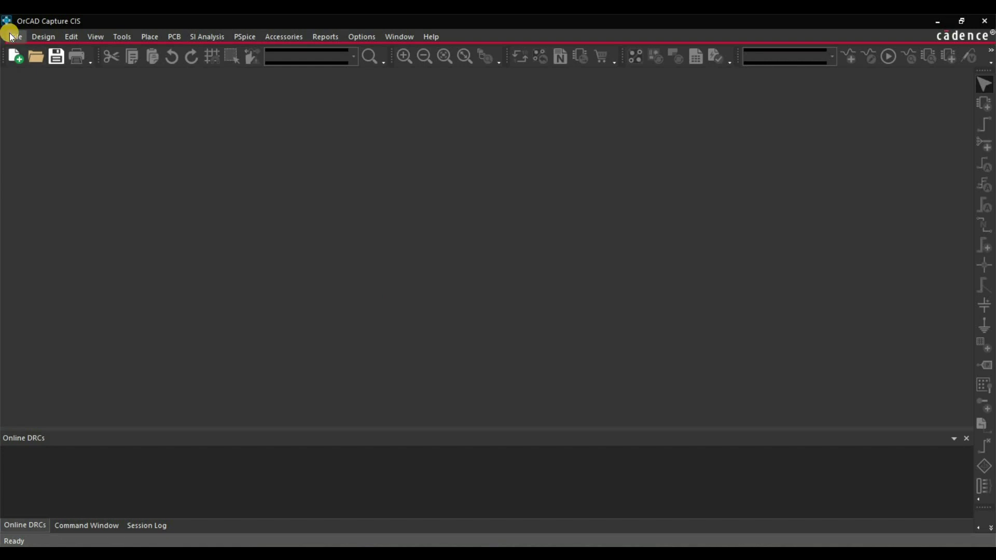
# Step: Create a new project named DEMO2 in the Video-1 Files folder and inspect the title block on its first page
pyautogui.click(15, 36)
pyautogui.moveTo(21, 53)
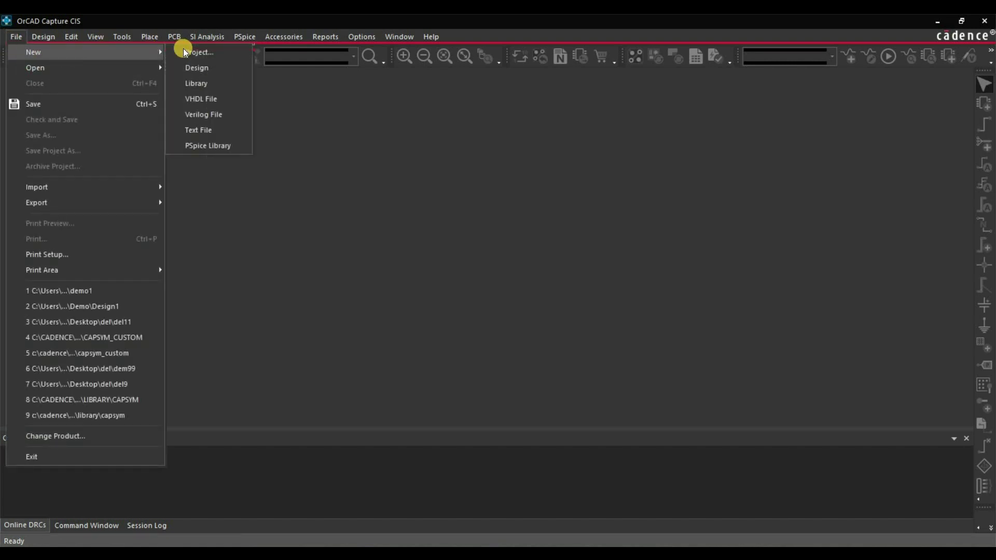
pyautogui.press('Return')
pyautogui.write('DEMO2')
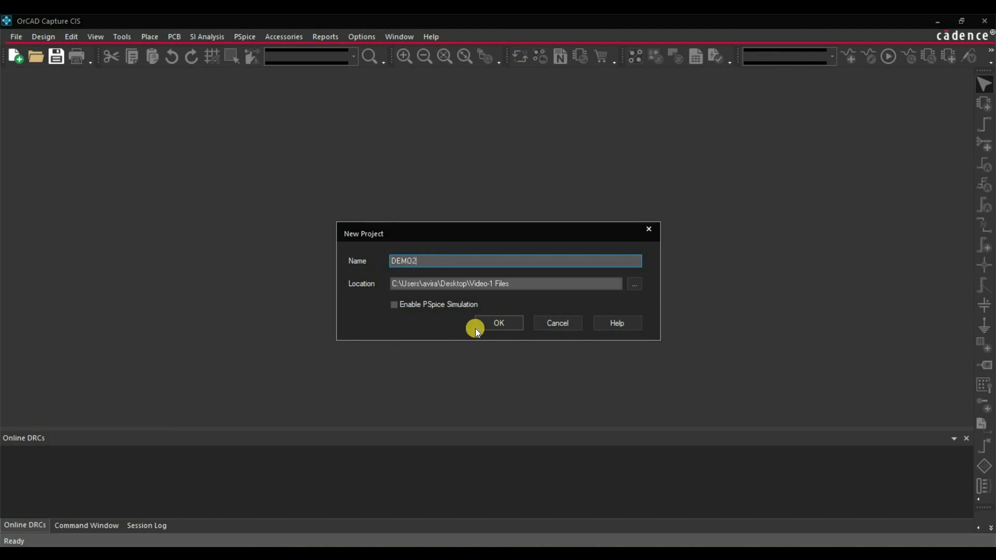
pyautogui.click(490, 327)
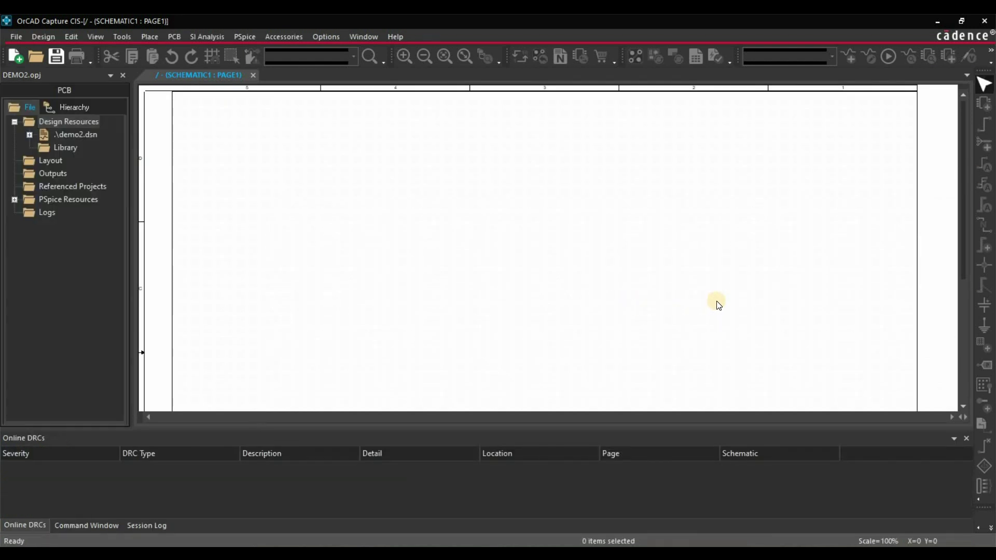
pyautogui.scroll(-5, 708, 277)
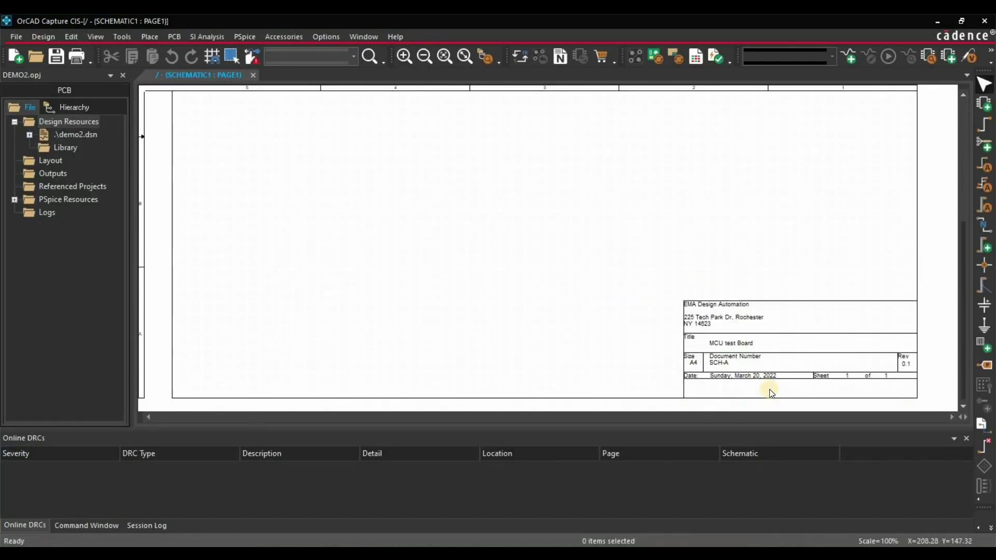
pyautogui.keyDown('ctrl'); pyautogui.scroll(1, 695, 353); pyautogui.keyUp('ctrl')
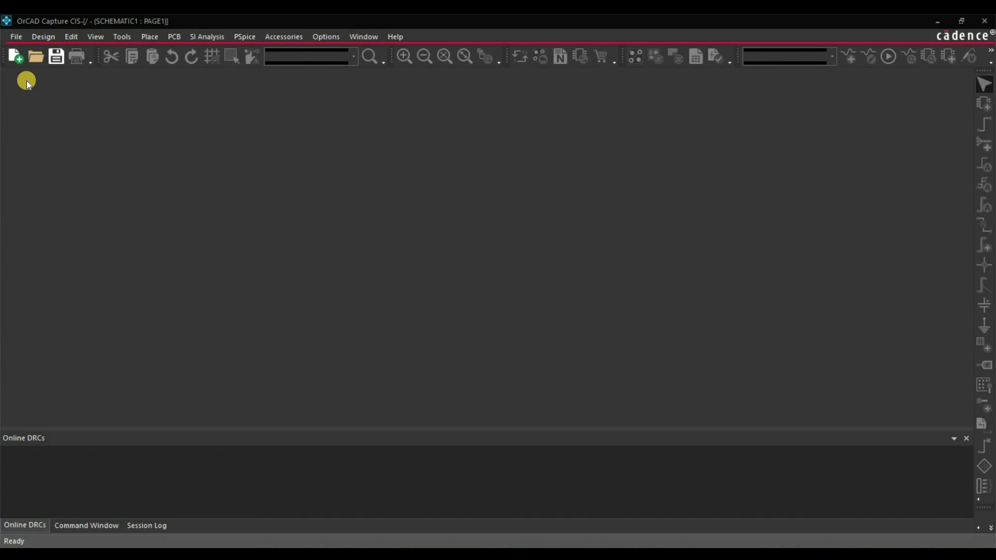
# Step: Open the capsym symbol library from the Capture library folder of the Cadence SPB_17.4 installation
pyautogui.click(9, 38)
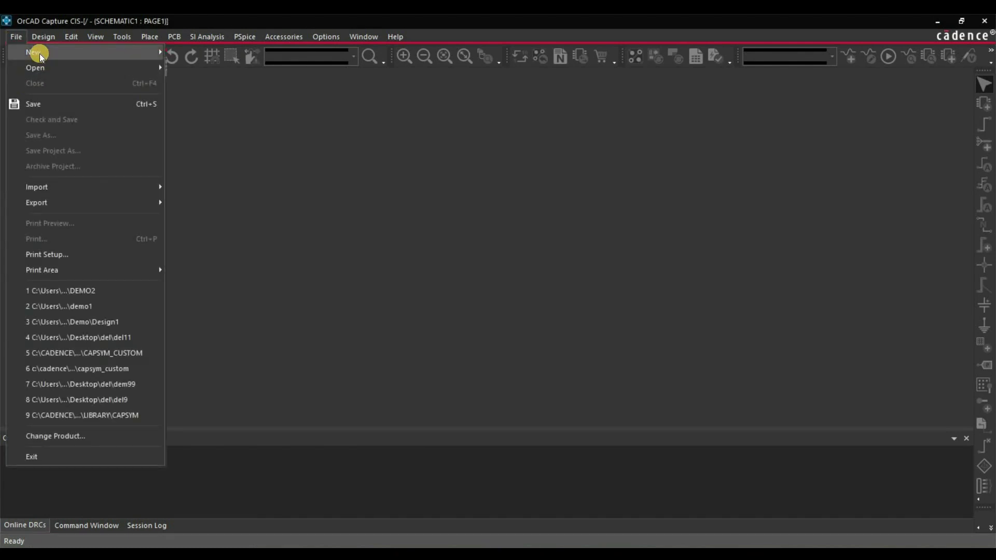
pyautogui.moveTo(38, 67)
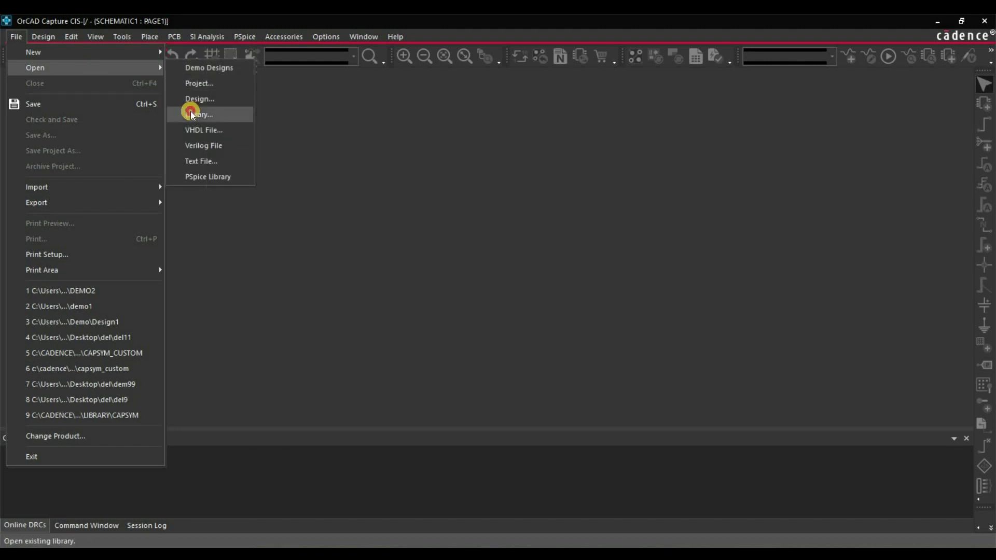
pyautogui.click(191, 102)
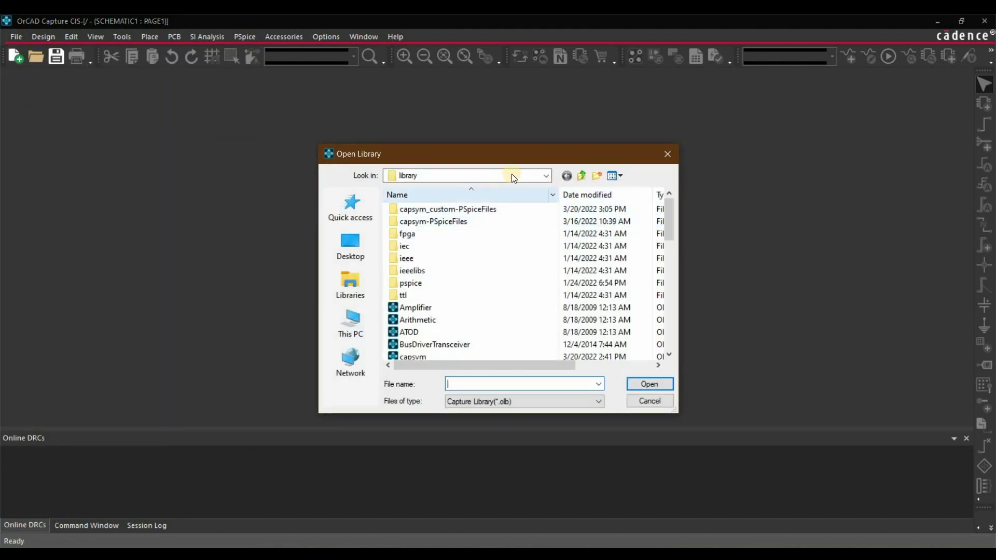
pyautogui.click(546, 177)
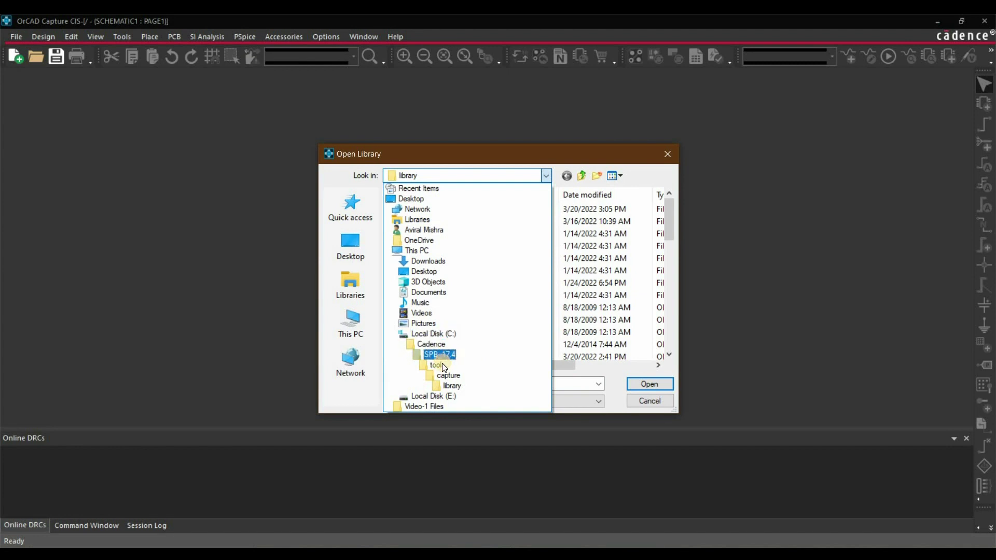
pyautogui.click(449, 387)
pyautogui.scroll(-2, 447, 319)
pyautogui.scroll(-1, 444, 320)
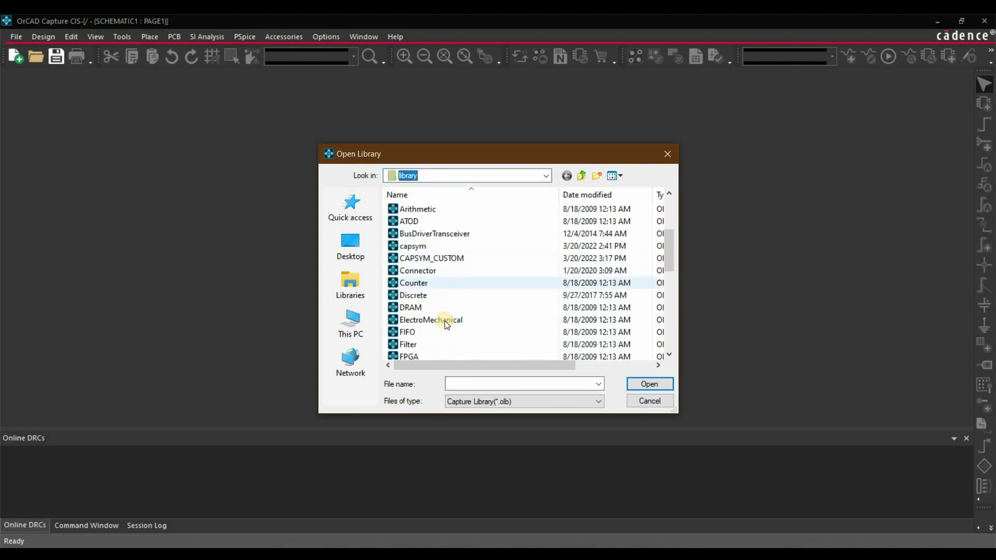
pyautogui.click(418, 249)
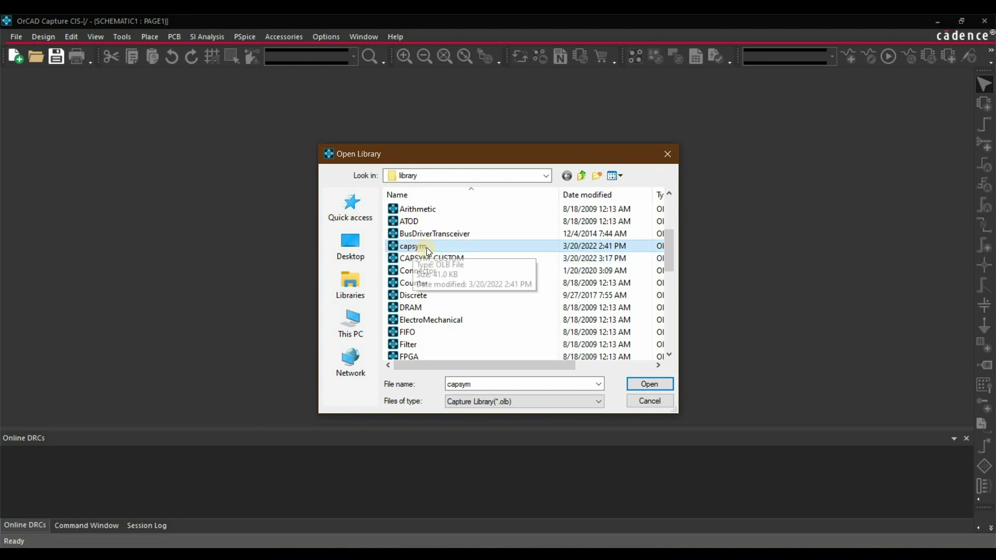
pyautogui.click(631, 383)
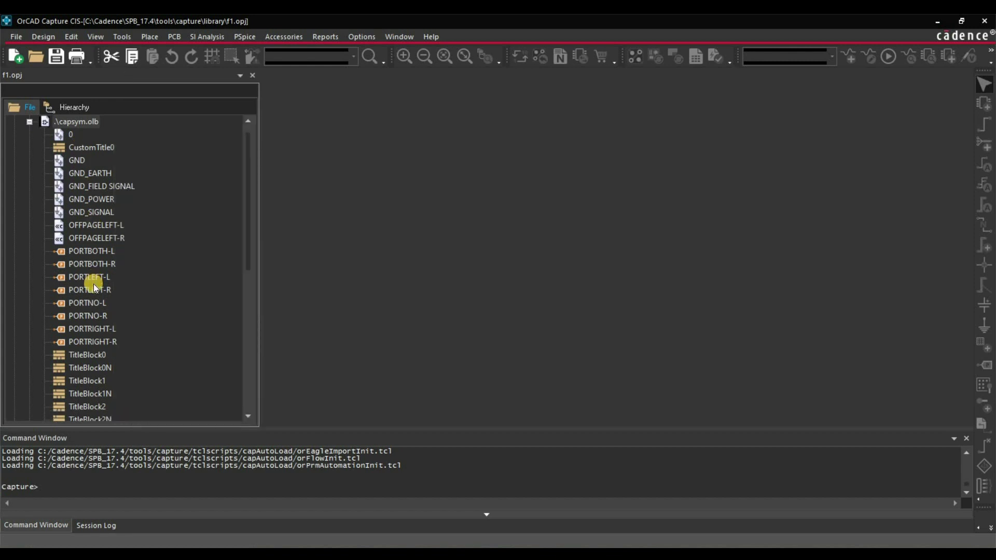
# Step: Examine the library's TitleBlock3 and TitleBlock0 symbols, including TitleBlock3's OrgName field
pyautogui.scroll(-3, 96, 270)
pyautogui.click(95, 242)
pyautogui.click(89, 264)
pyautogui.click(86, 289)
pyautogui.click(86, 316)
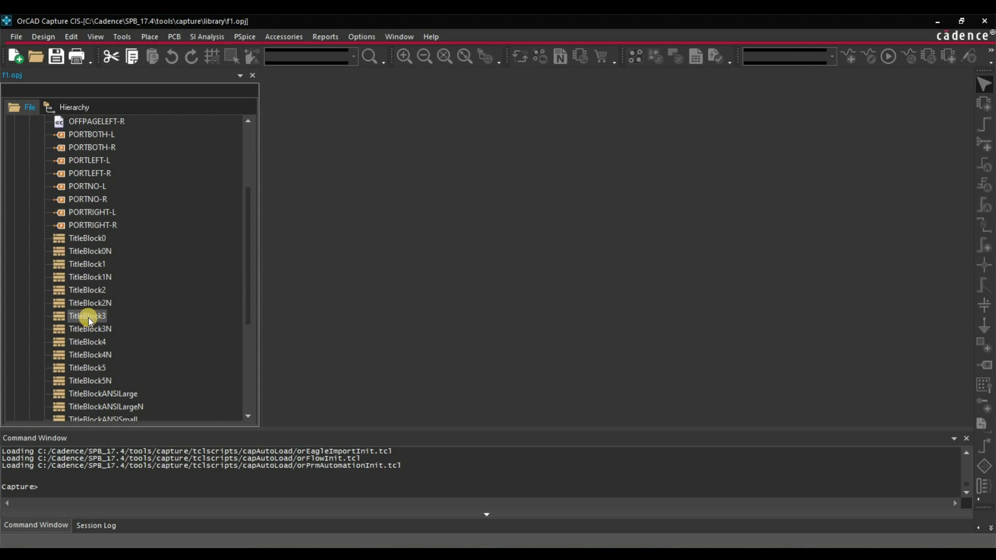
pyautogui.doubleClick(87, 316)
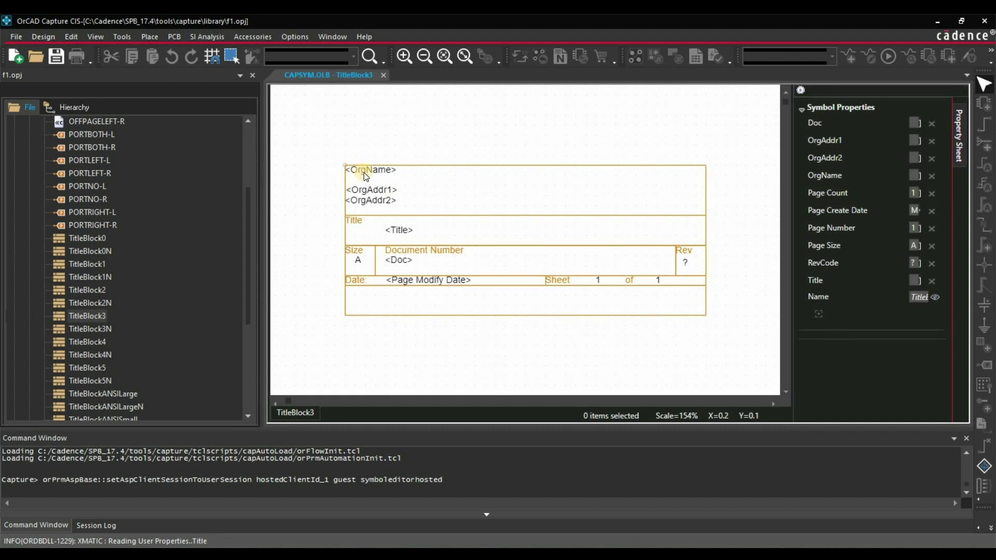
pyautogui.click(369, 172)
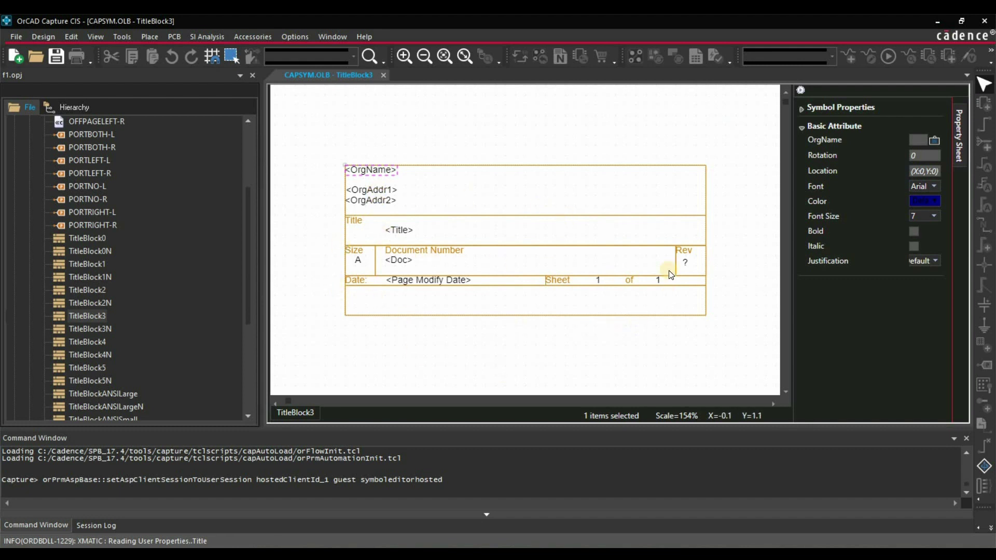
pyautogui.doubleClick(100, 238)
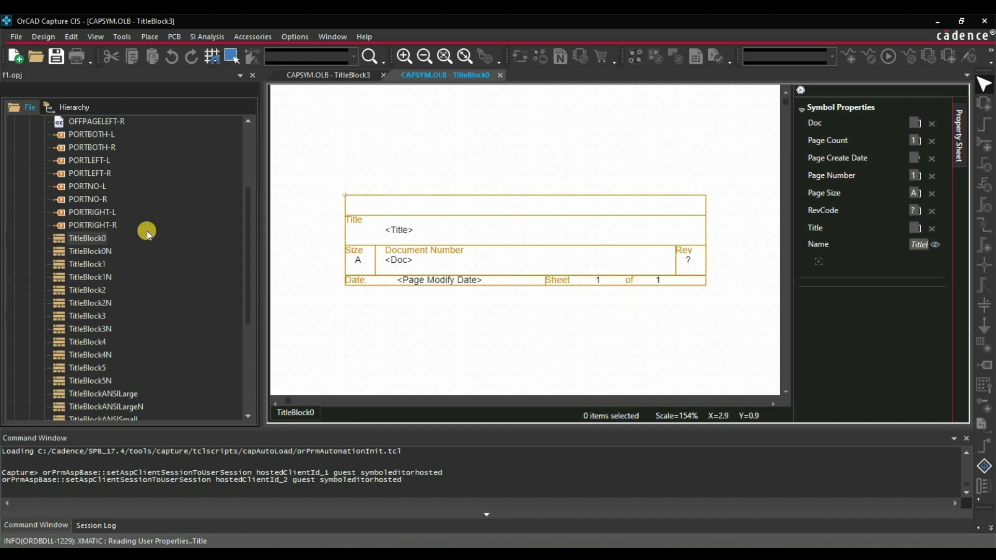
# Step: Create a new symbol of type Title Block named CustomBlock0 in capsym.olb
pyautogui.scroll(3, 147, 243)
pyautogui.scroll(1, 148, 244)
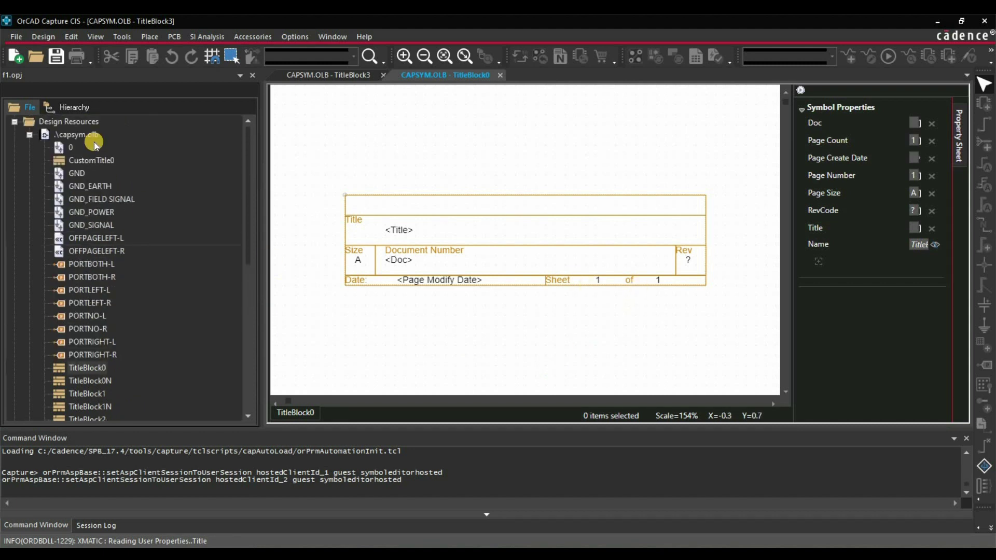
pyautogui.click(79, 135)
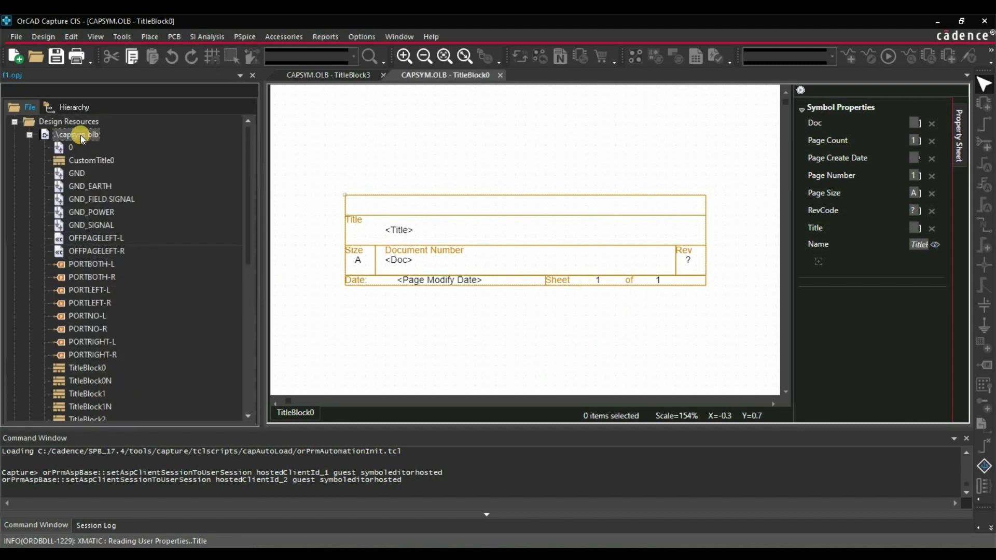
pyautogui.rightClick(70, 136)
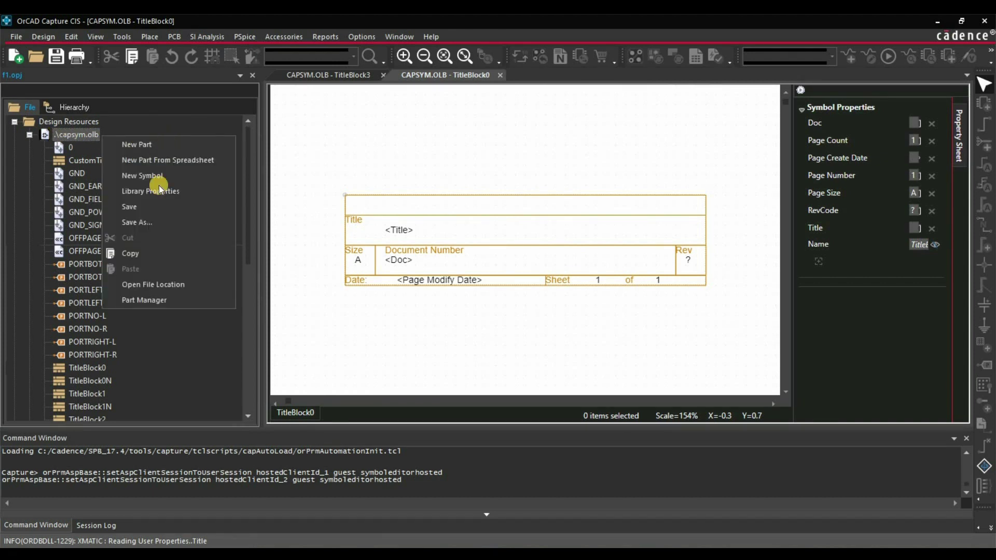
pyautogui.click(166, 178)
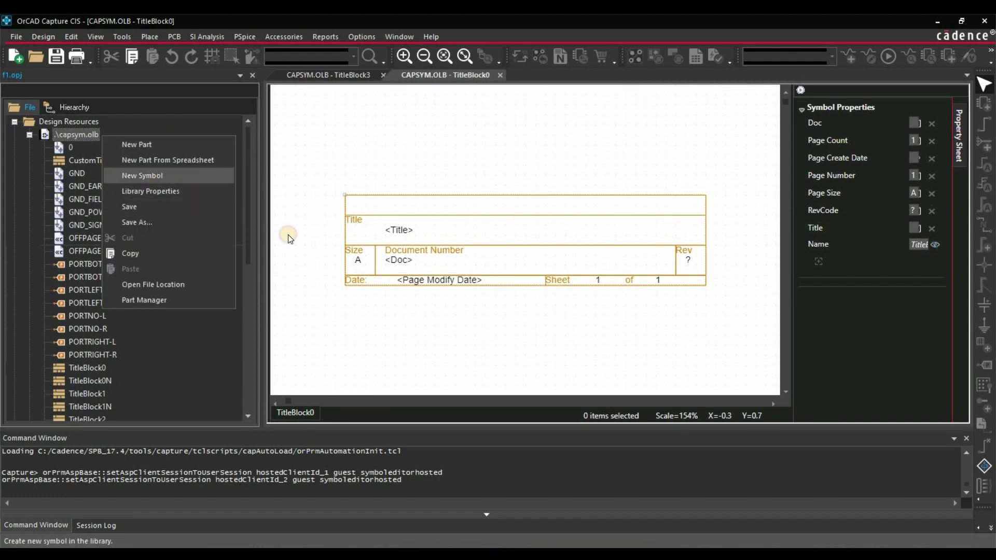
pyautogui.click(436, 328)
pyautogui.click(444, 240)
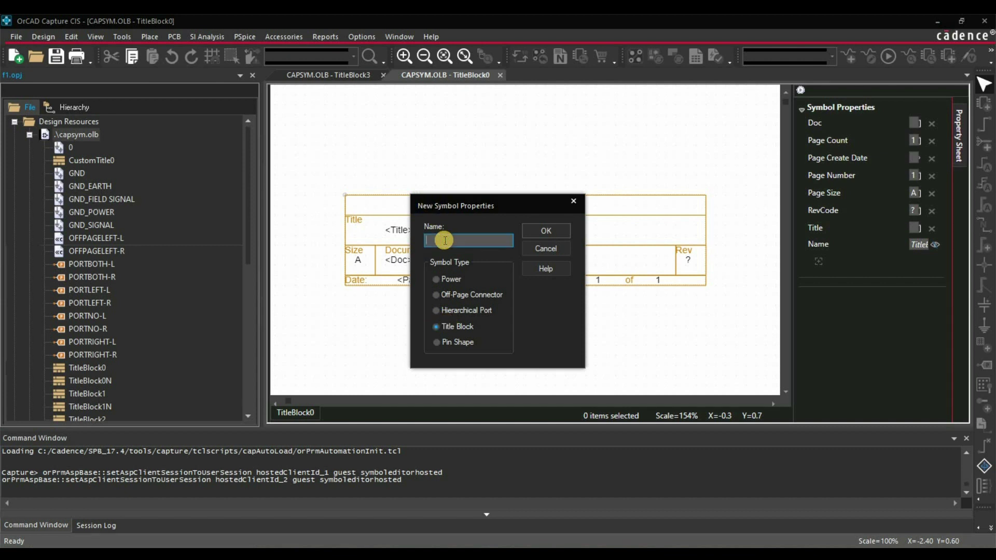
pyautogui.write('CustomBlock0')
pyautogui.click(550, 250)
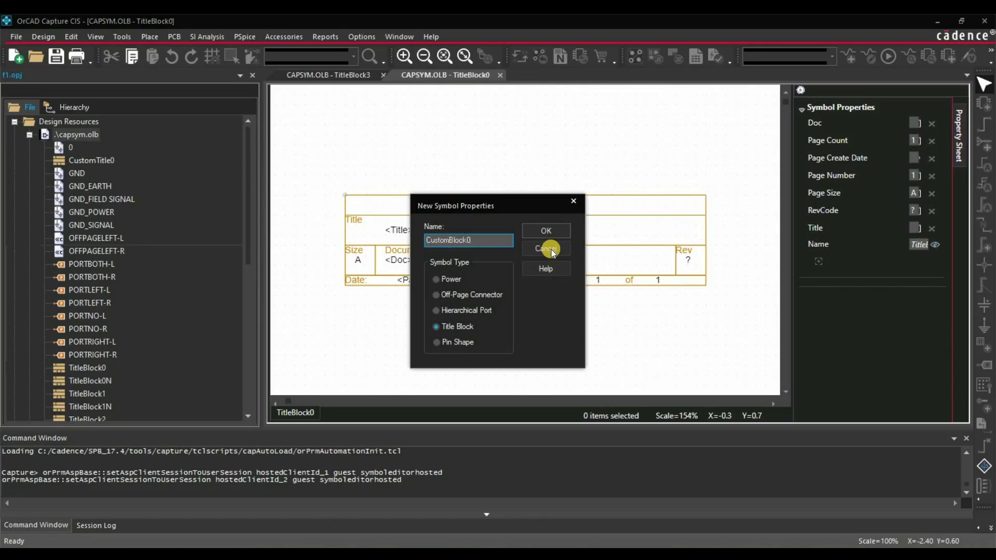
pyautogui.click(556, 233)
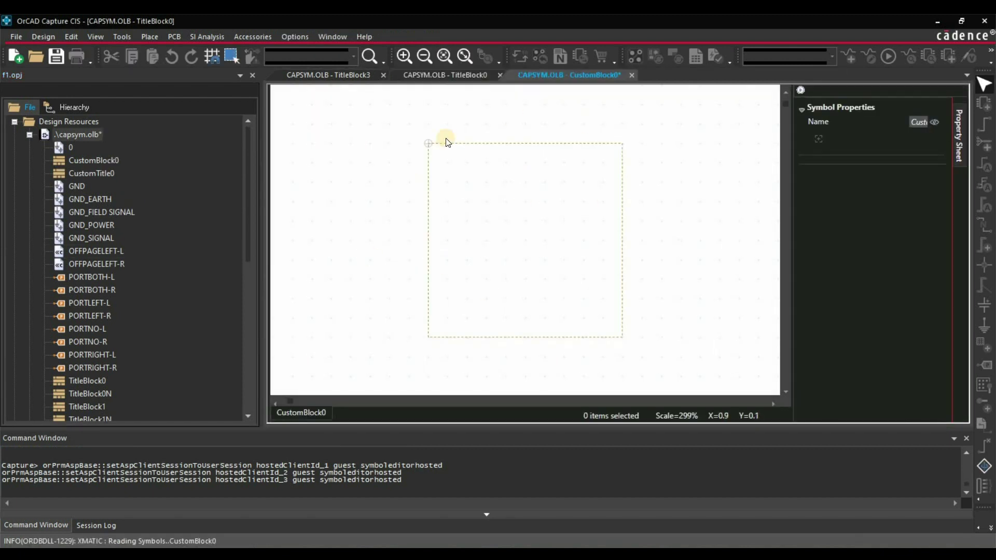
# Step: Draw the title block's outer rectangle from the origin, about 3.5 units wide and roughly half as high
pyautogui.keyDown('ctrl'); pyautogui.scroll(-1, 407, 217); pyautogui.keyUp('ctrl')
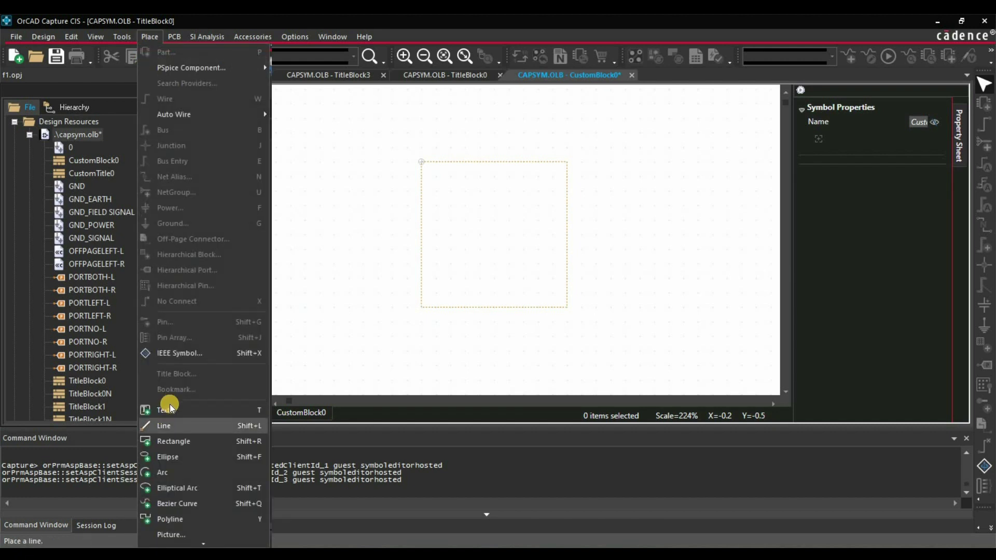
pyautogui.click(182, 441)
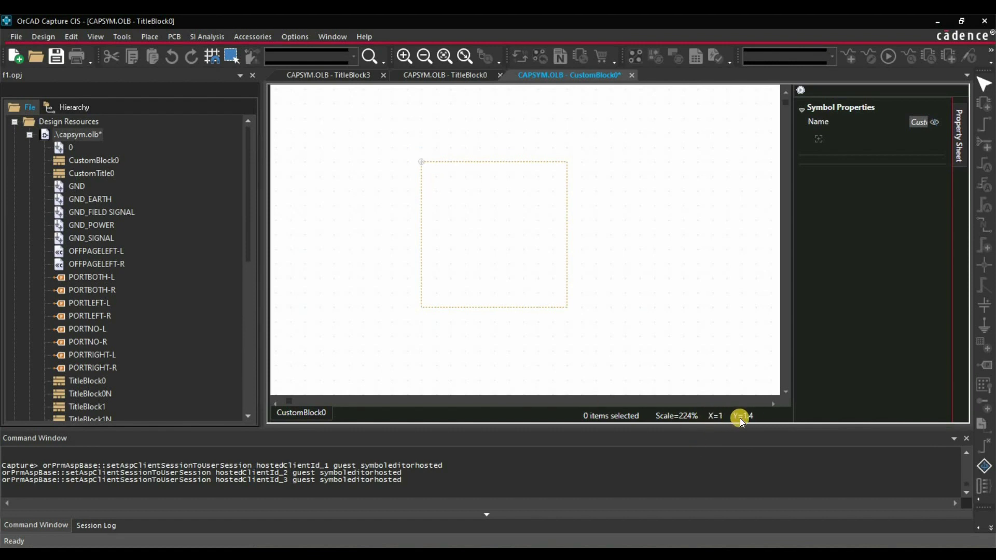
pyautogui.click(421, 162)
pyautogui.click(629, 274)
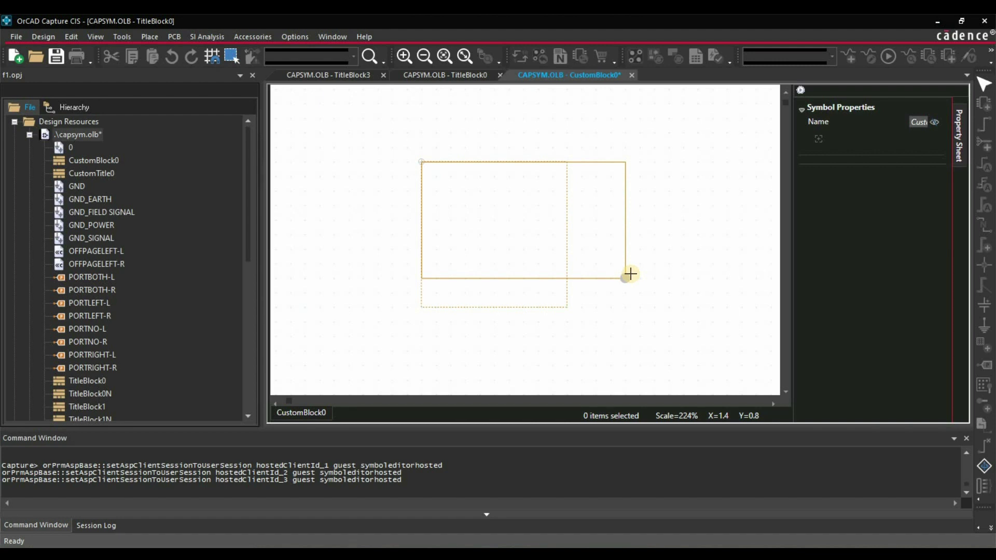
pyautogui.moveTo(630, 274); pyautogui.dragTo(609, 313)
pyautogui.keyDown('ctrl'); pyautogui.scroll(-2, 725, 271); pyautogui.keyUp('ctrl')
pyautogui.keyDown('ctrl'); pyautogui.scroll(-2, 476, 305); pyautogui.keyUp('ctrl')
pyautogui.keyDown('ctrl'); pyautogui.scroll(-1, 476, 305); pyautogui.keyUp('ctrl')
pyautogui.keyDown('ctrl'); pyautogui.scroll(1, 422, 309); pyautogui.keyUp('ctrl')
pyautogui.keyDown('ctrl'); pyautogui.scroll(1, 549, 280); pyautogui.keyUp('ctrl')
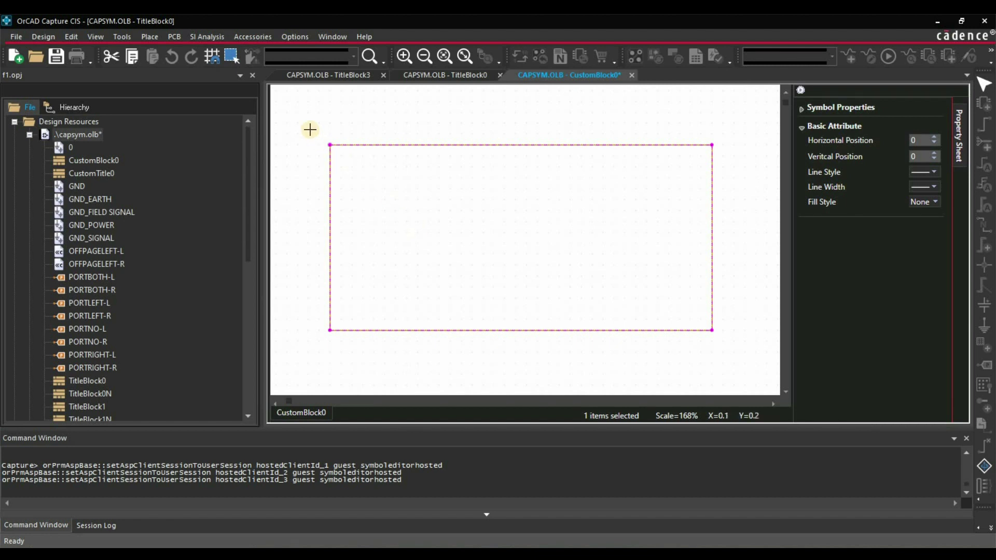
pyautogui.keyDown('ctrl'); pyautogui.scroll(-1, 546, 278); pyautogui.keyUp('ctrl')
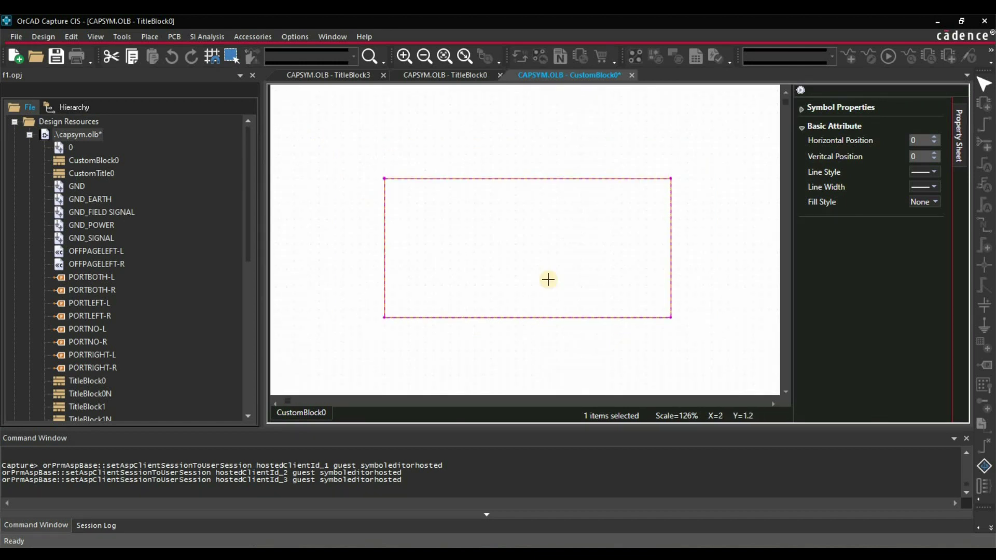
pyautogui.keyDown('ctrl'); pyautogui.scroll(1, 501, 267); pyautogui.keyUp('ctrl')
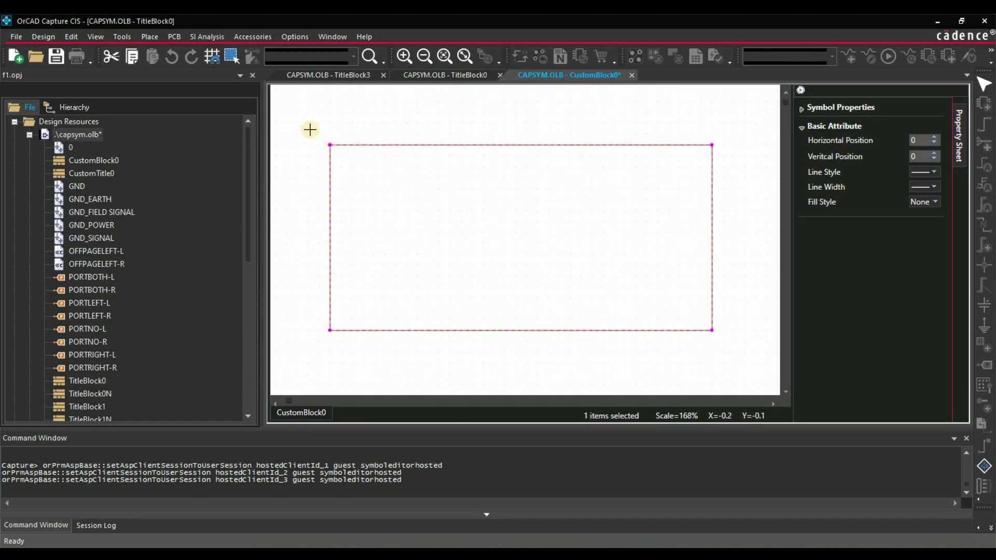
# Step: Divide the outline with rectangles into two upper cells, a full-width row, a three-cell row, a two-cell row and an undivided bottom row
pyautogui.moveTo(329, 145); pyautogui.dragTo(527, 221)
pyautogui.moveTo(527, 145); pyautogui.dragTo(711, 221)
pyautogui.moveTo(330, 221); pyautogui.dragTo(709, 250)
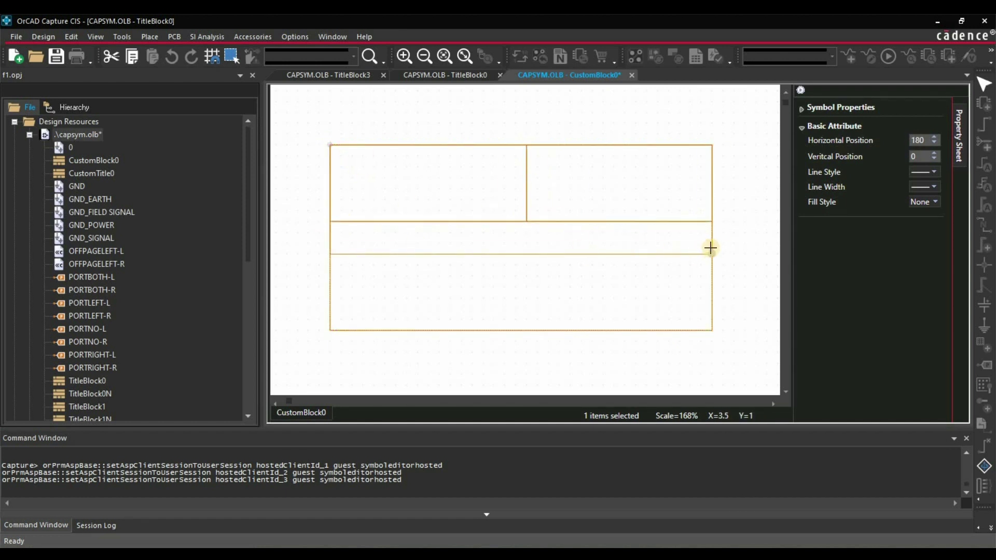
pyautogui.moveTo(330, 254)
pyautogui.mouseDown()
pyautogui.moveTo(428, 287)
pyautogui.moveTo(711, 286)
pyautogui.mouseUp()
pyautogui.moveTo(330, 286); pyautogui.dragTo(711, 306)
pyautogui.moveTo(527, 286); pyautogui.dragTo(712, 308)
pyautogui.rightClick(378, 124)
pyautogui.click(386, 135)
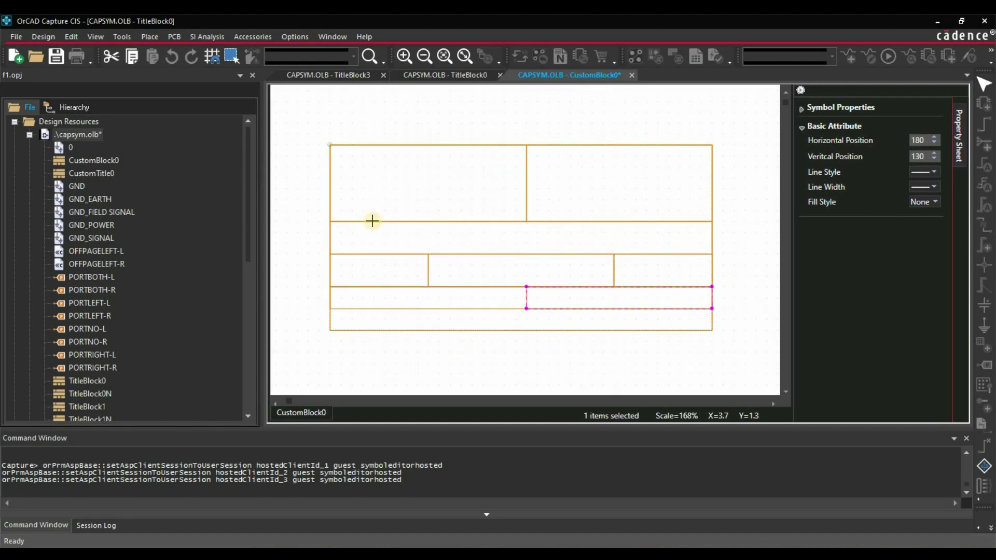
pyautogui.click(379, 122)
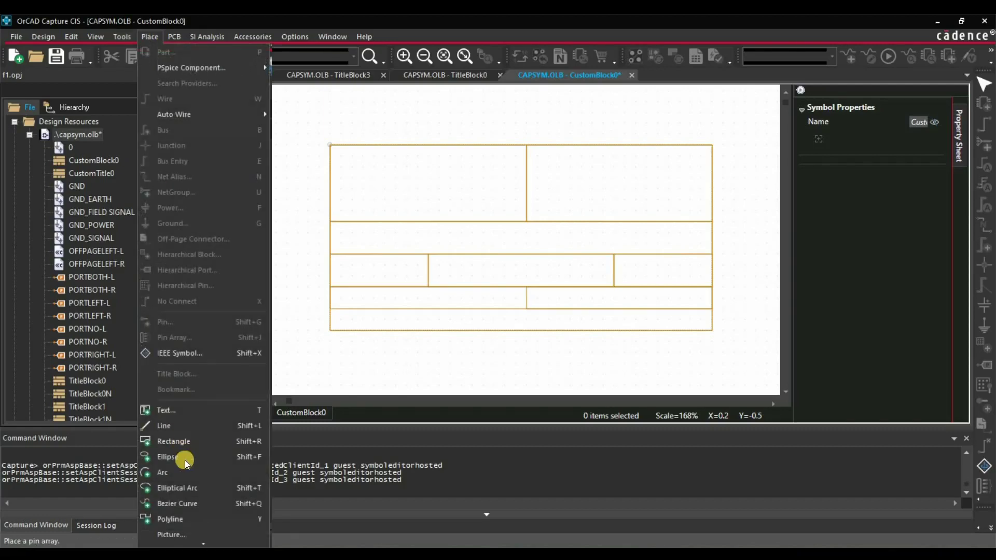
# Step: Place the text "Company Address" in the upper-right cell of the title block
pyautogui.click(183, 406)
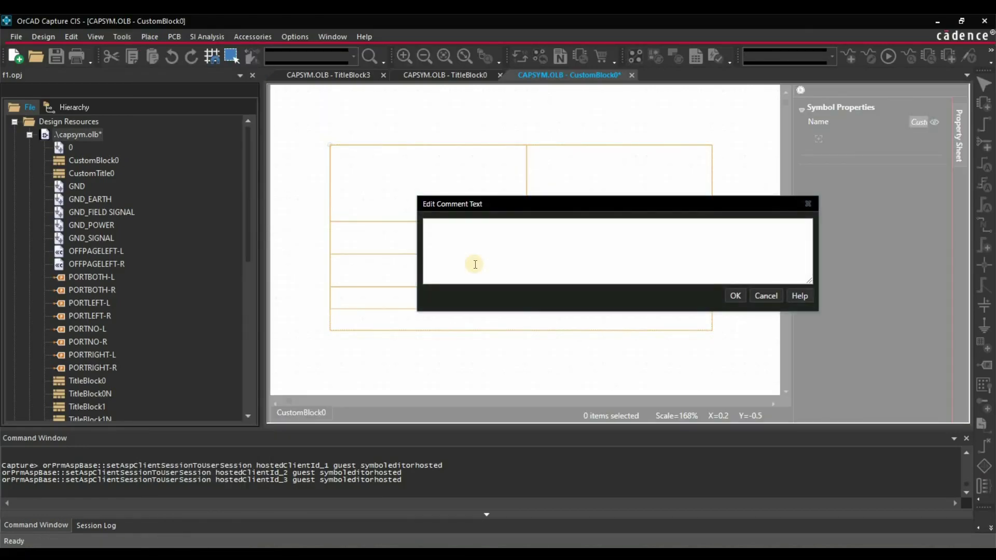
pyautogui.write('Company Address')
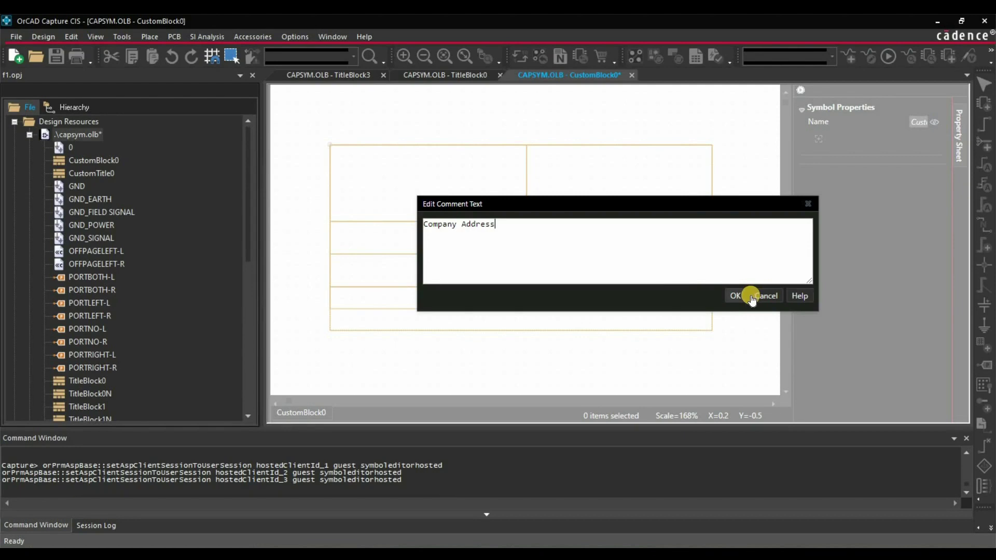
pyautogui.click(735, 296)
pyautogui.click(622, 253)
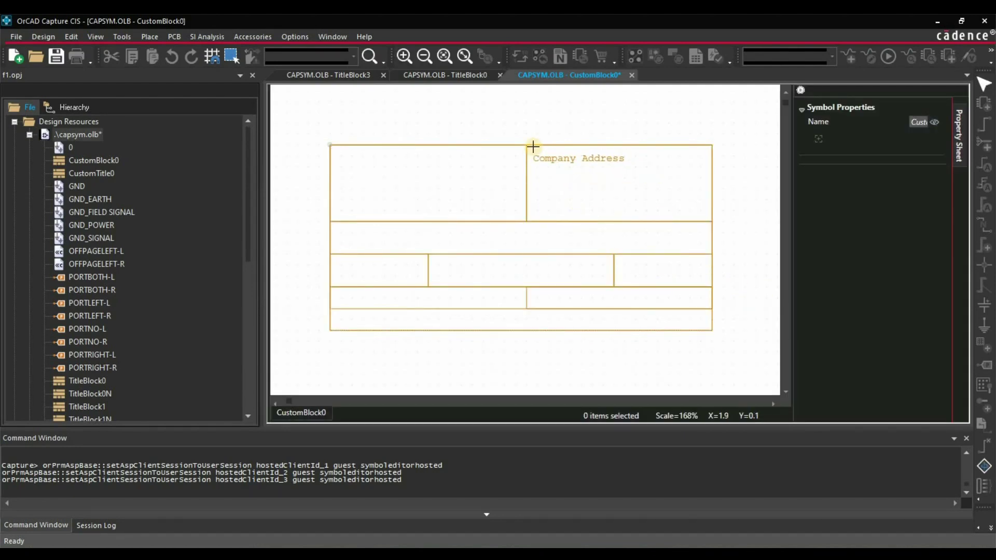
pyautogui.click(532, 147)
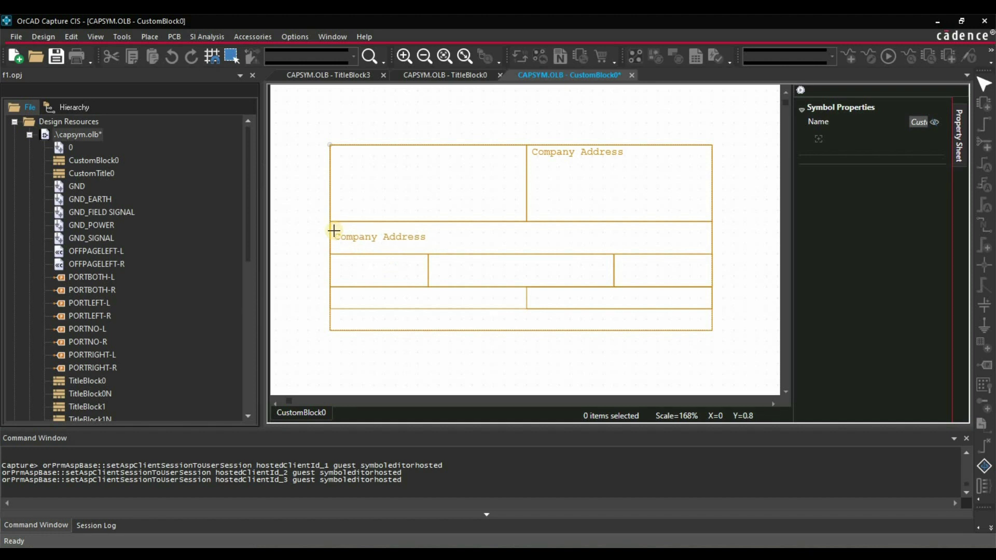
# Step: Place copies of the "Company Address" text in the full-width row, the three-cell row, the two-cell row and twice in the bottom row
pyautogui.click(334, 230)
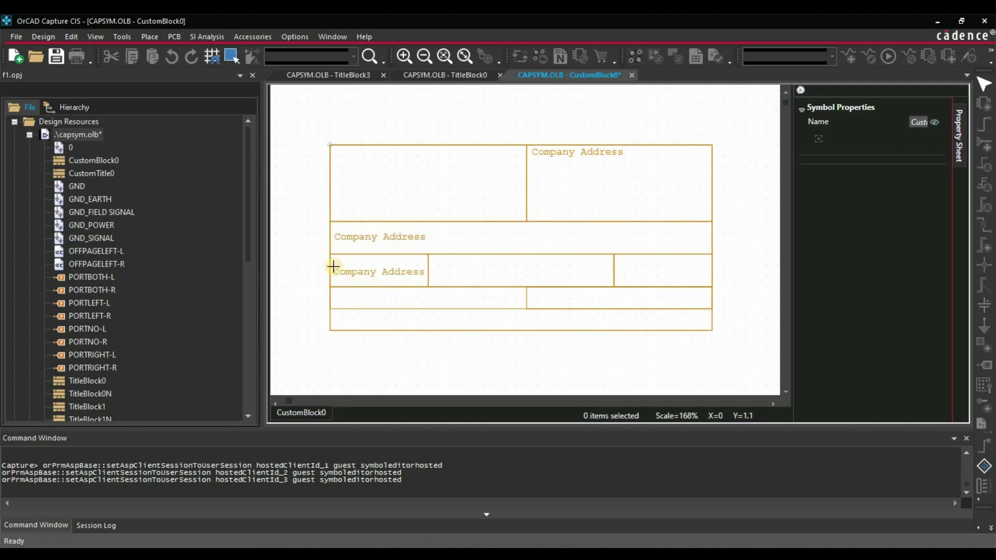
pyautogui.click(334, 266)
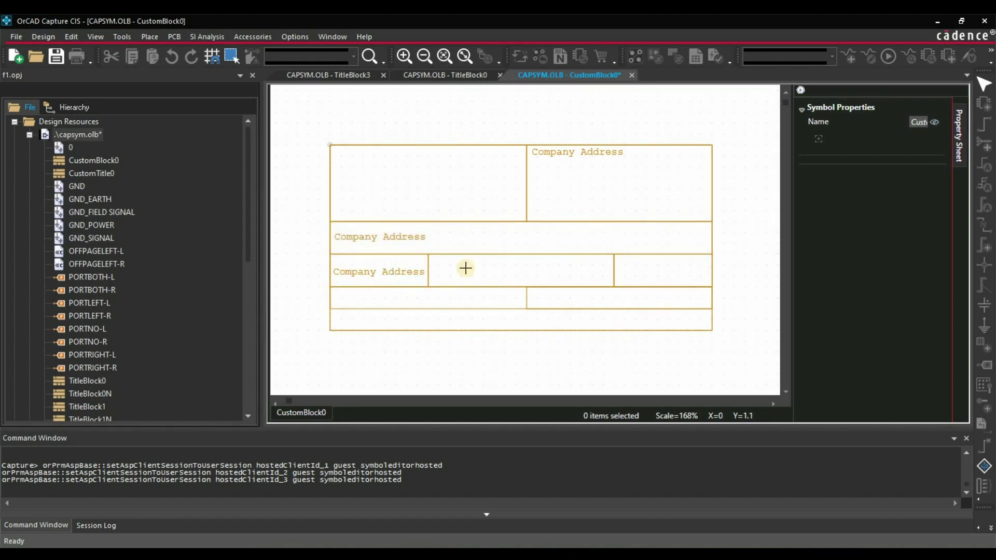
pyautogui.click(433, 266)
pyautogui.click(617, 264)
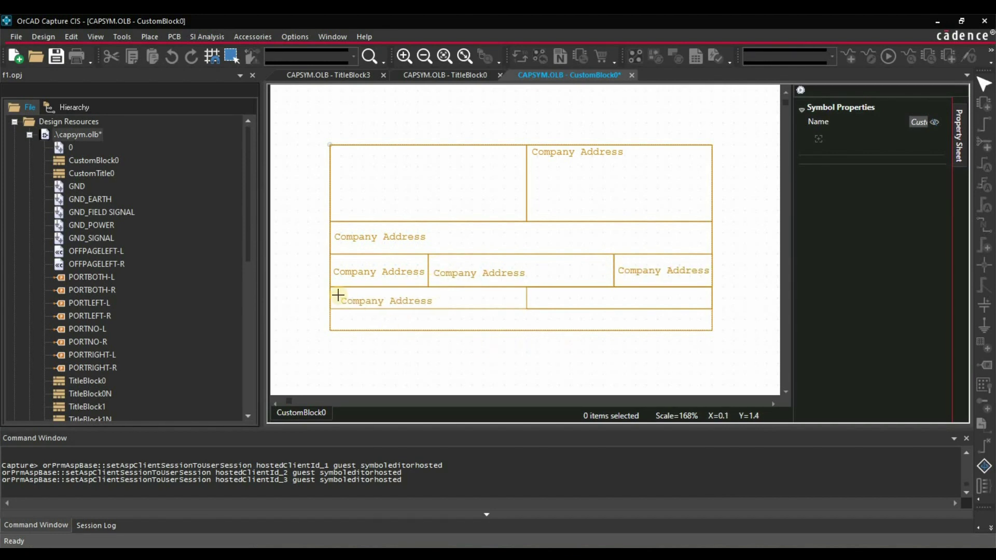
pyautogui.click(335, 293)
pyautogui.click(530, 291)
pyautogui.click(334, 311)
pyautogui.click(529, 312)
pyautogui.rightClick(496, 229)
pyautogui.click(545, 233)
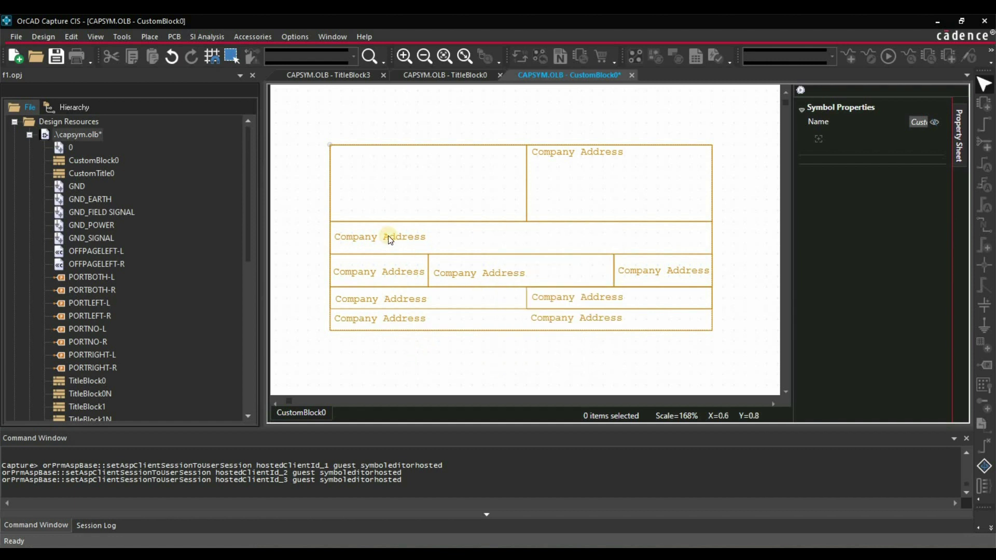
# Step: Change the copied texts in the full-width row and the three-cell row to "Title:", "Size:", "Doc Number:" and "Rev:"
pyautogui.click(389, 236)
pyautogui.doubleClick(379, 272)
pyautogui.write('Size:')
pyautogui.doubleClick(479, 273)
pyautogui.write('Doc Number:')
pyautogui.doubleClick(642, 271)
pyautogui.write('Rev:')
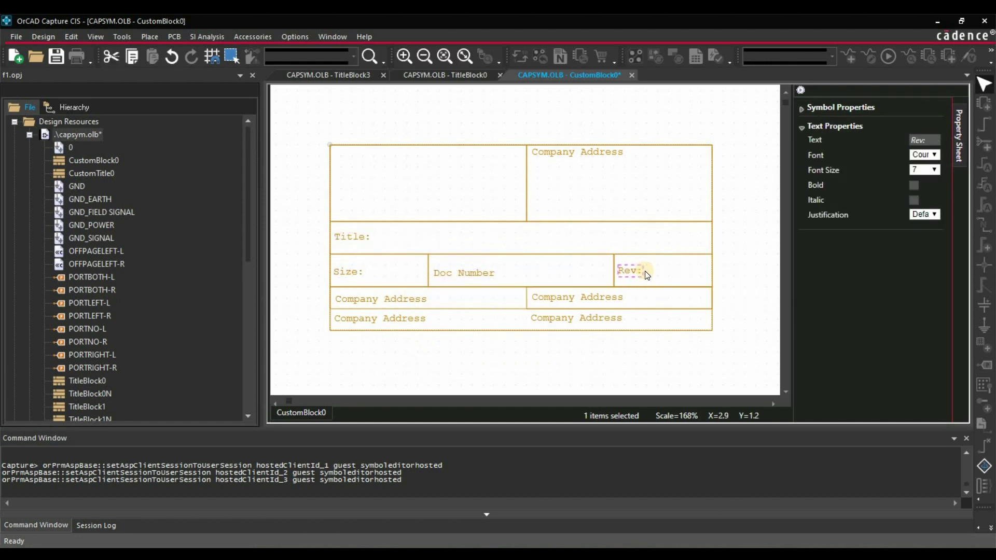
pyautogui.press('Return')
# Step: Change the copied texts in the last two rows to "Date Created:", "Sheet:", "Author:" and "Reviewed By:"
pyautogui.doubleClick(386, 300)
pyautogui.write('Date Created:')
pyautogui.doubleClick(591, 297)
pyautogui.write('Sheet:')
pyautogui.doubleClick(378, 317)
pyautogui.write('Author:')
pyautogui.doubleClick(552, 316)
pyautogui.write('Reviewed By:')
pyautogui.click(526, 348)
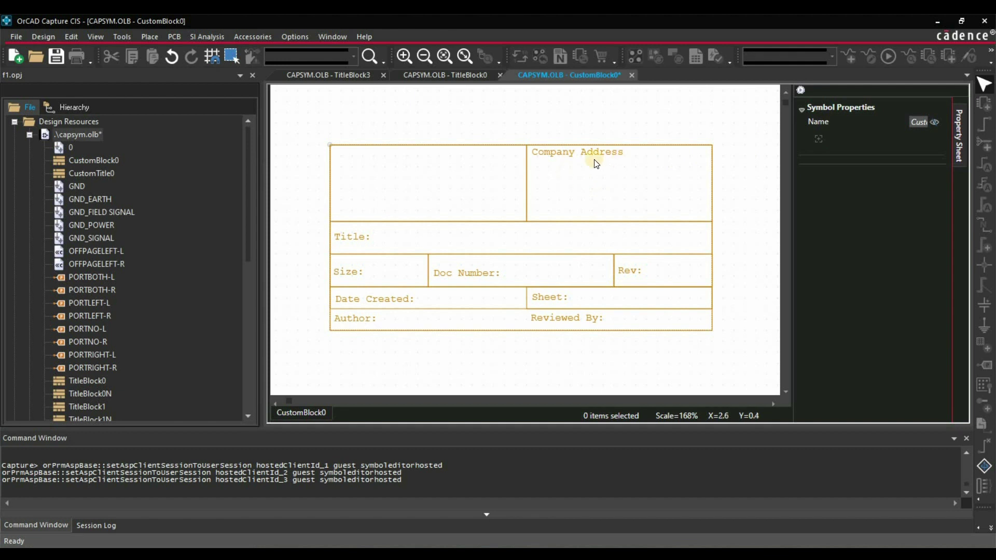
# Step: Add visible properties with values <Company Name>, <Address Line 1>, <Address Line 2>, <Project Title> and <Doc Number>, placing each in its cell
pyautogui.click(818, 145)
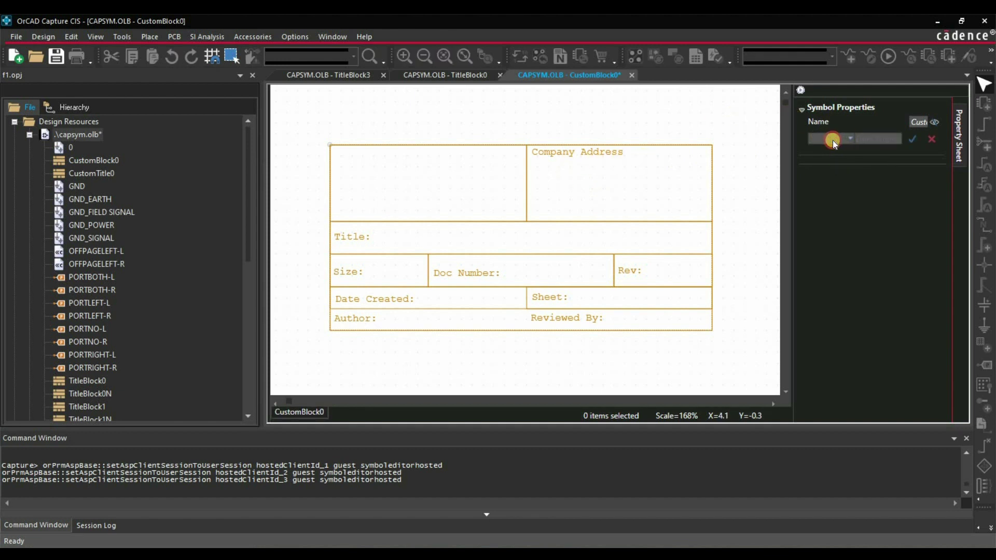
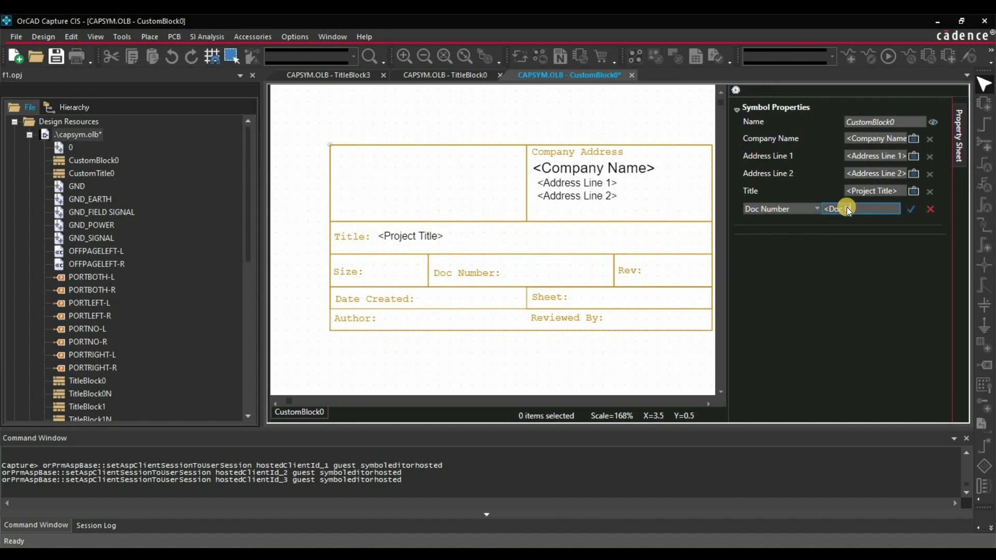
pyautogui.press('Return')
pyautogui.click(530, 269)
# Step: Add a visible Author property with the value <Author> and place it beside the "Author:" label
pyautogui.click(290, 407)
pyautogui.write('Author')
pyautogui.press('Return')
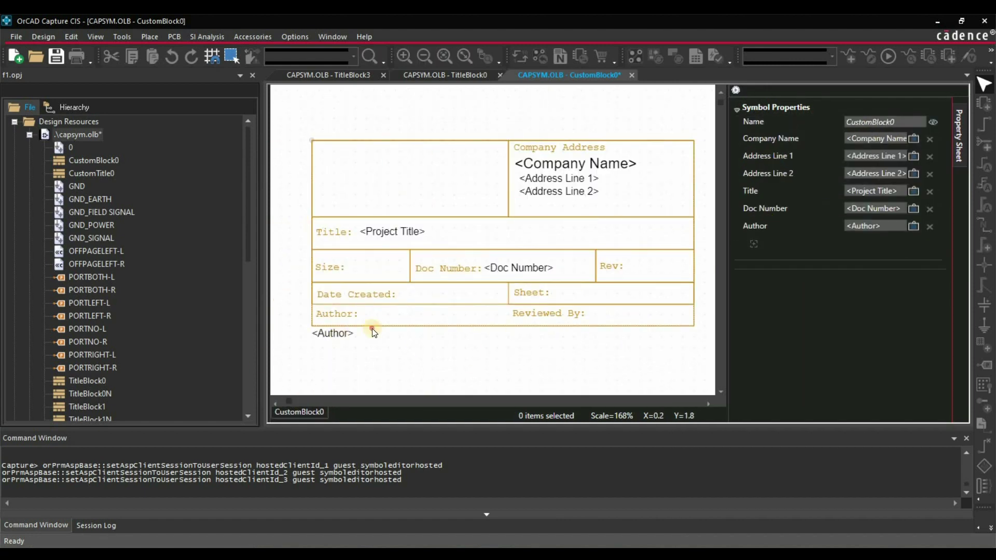
pyautogui.click(383, 314)
# Step: Add a visible Reviewed By property with the value <Reviewed By> and place it beside the "Reviewed By:" label
pyautogui.click(762, 242)
pyautogui.write('Reviewed By')
pyautogui.click(911, 242)
pyautogui.click(589, 341)
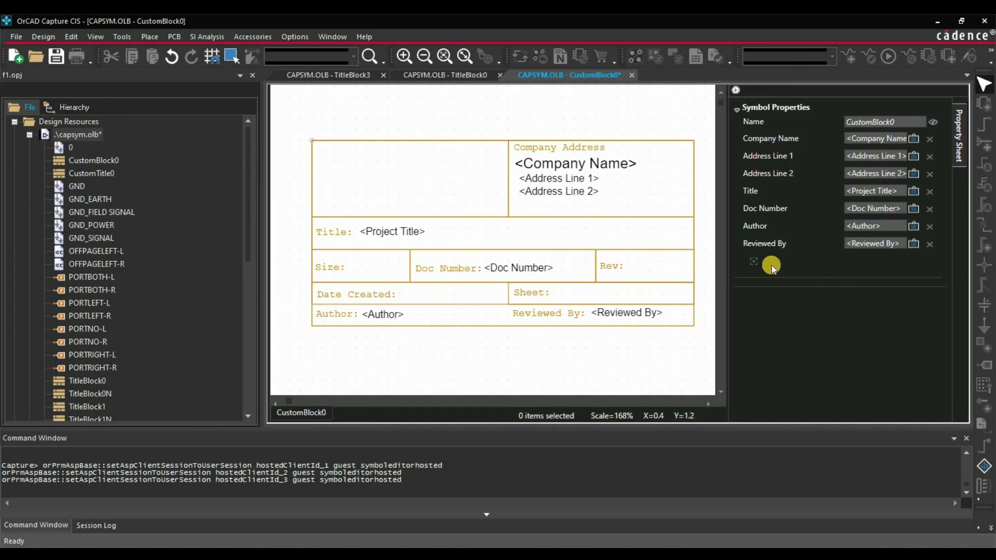
# Step: Add the predefined Page Size property to the symbol with the value <Size>
pyautogui.click(754, 262)
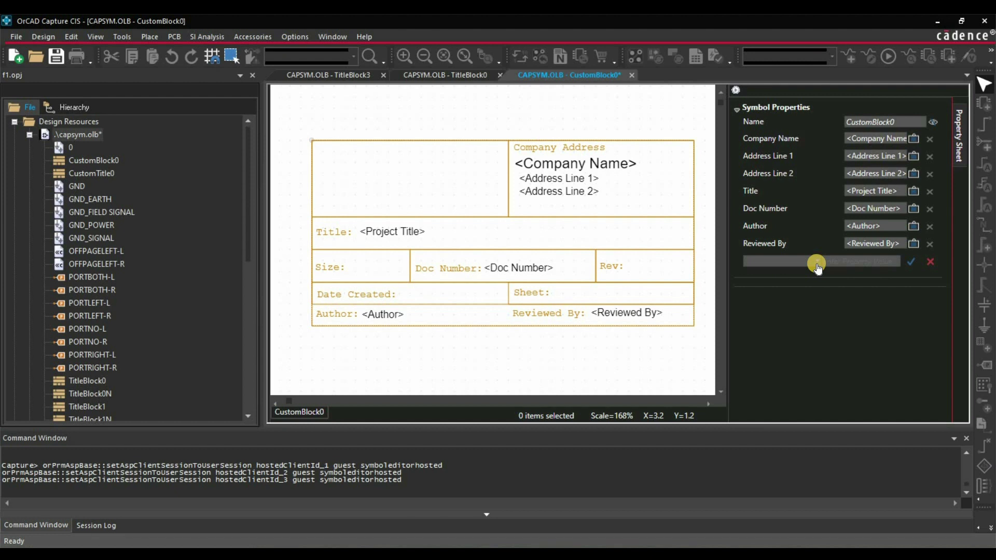
pyautogui.click(816, 262)
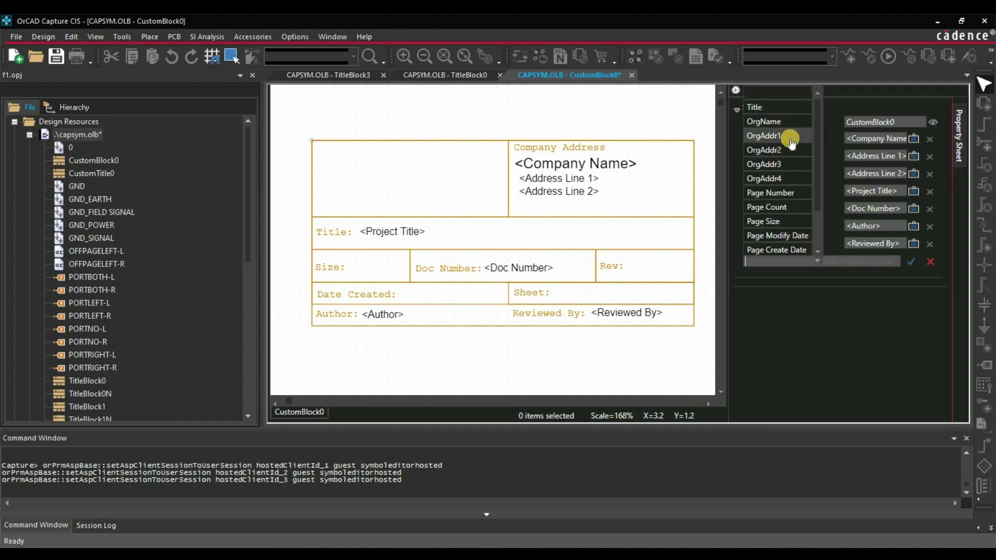
pyautogui.scroll(-1, 775, 202)
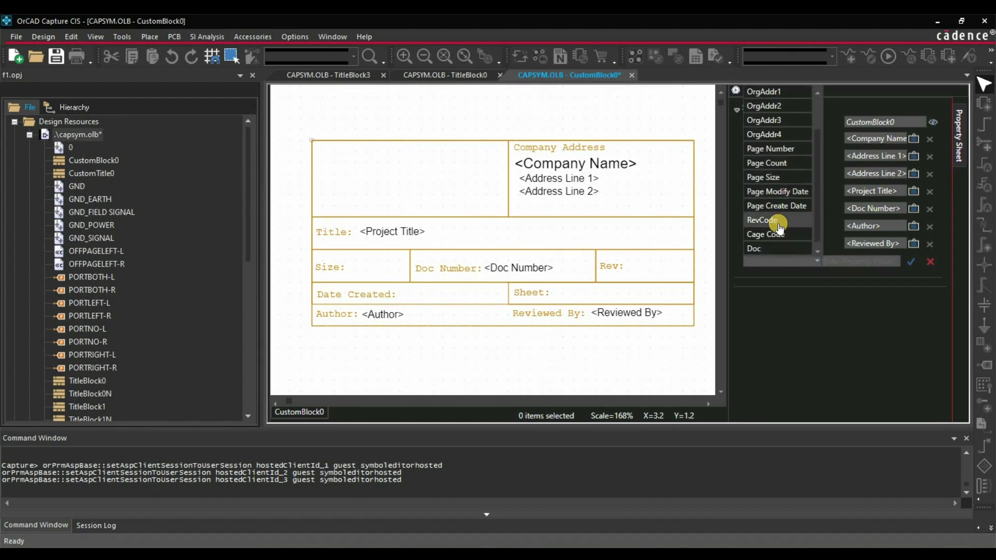
pyautogui.scroll(1, 778, 227)
pyautogui.scroll(-1, 781, 227)
pyautogui.scroll(1, 782, 167)
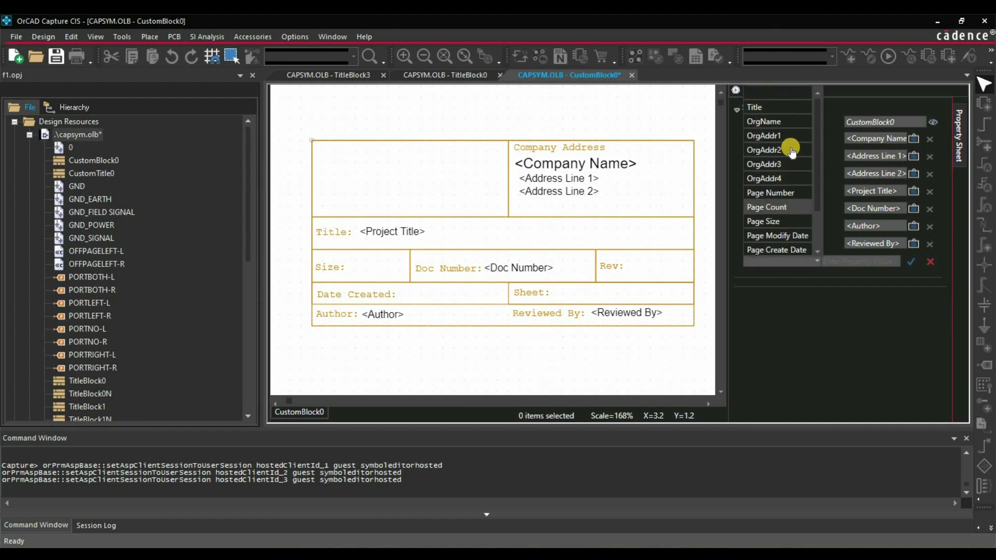
pyautogui.scroll(-1, 789, 193)
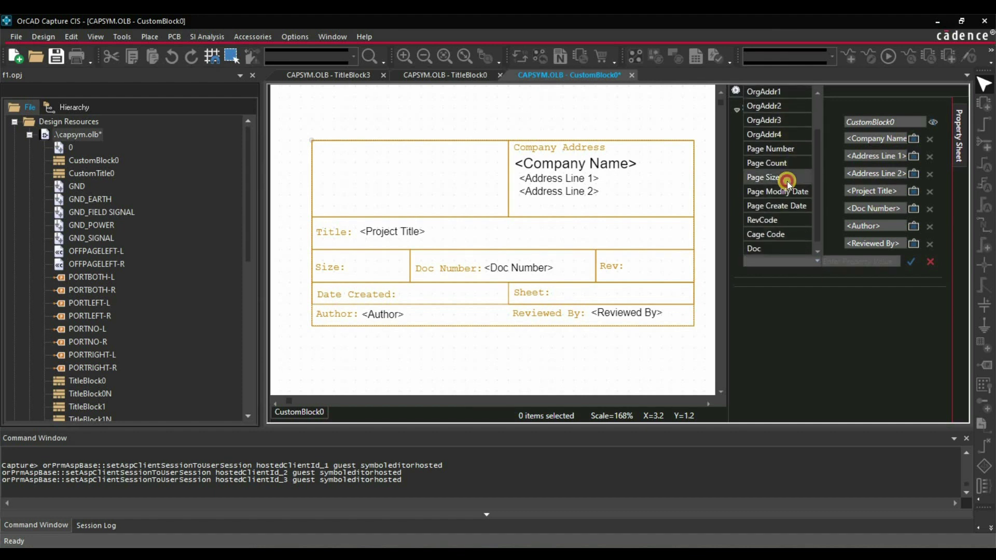
pyautogui.click(786, 180)
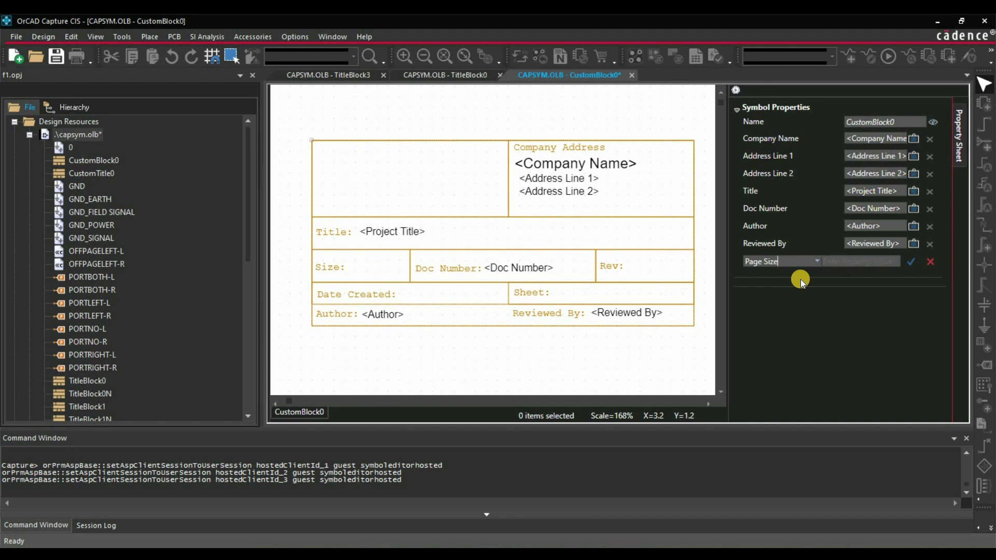
pyautogui.press('Tab')
pyautogui.write('<')
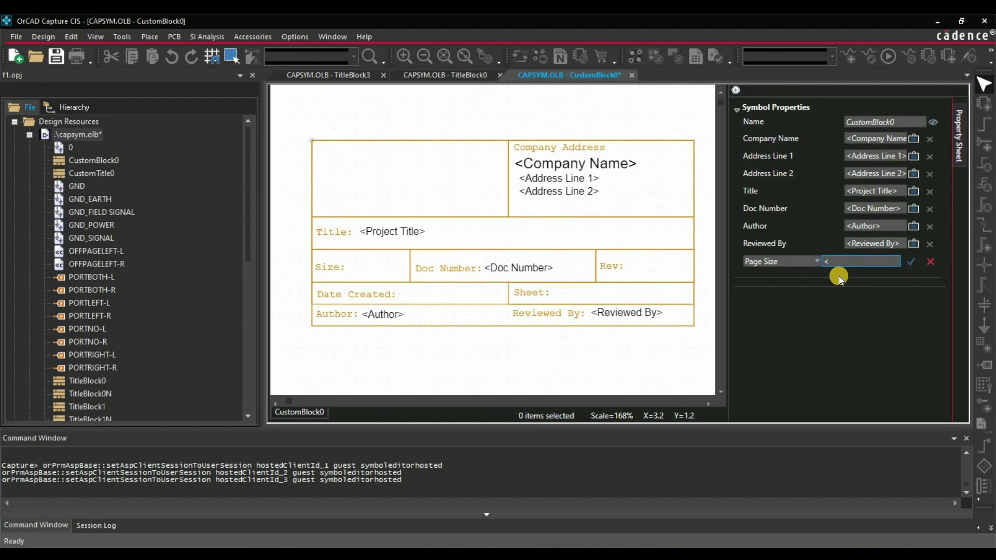
pyautogui.write('Size>')
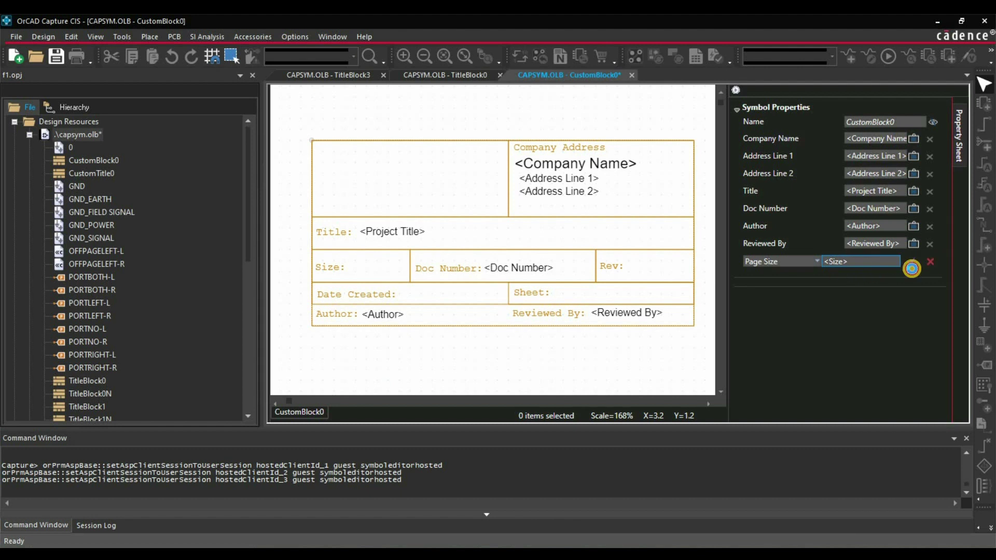
pyautogui.click(910, 265)
# Step: Display the Page Size value on the symbol and place it beside the "Size:" label
pyautogui.click(914, 261)
pyautogui.click(886, 289)
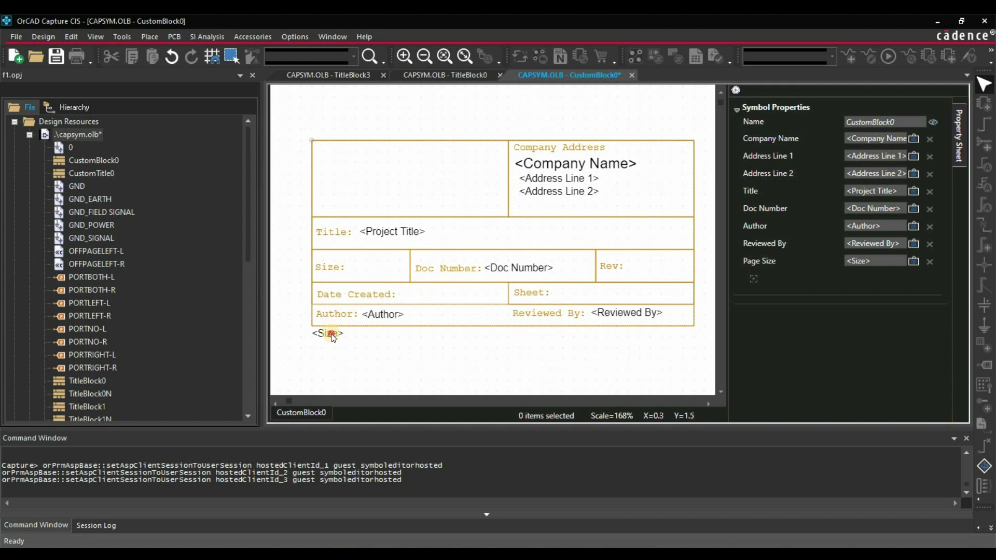
pyautogui.moveTo(334, 338); pyautogui.dragTo(369, 271)
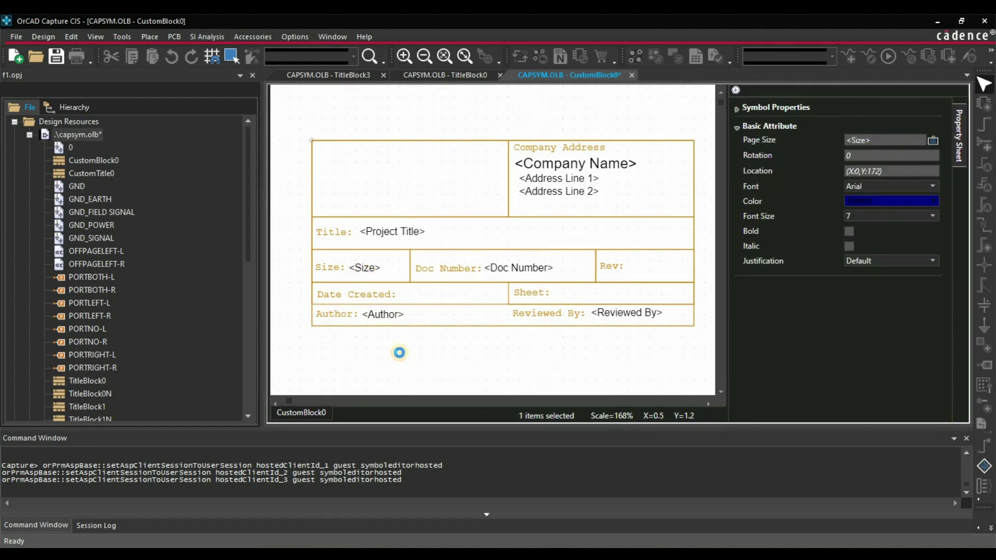
pyautogui.click(491, 350)
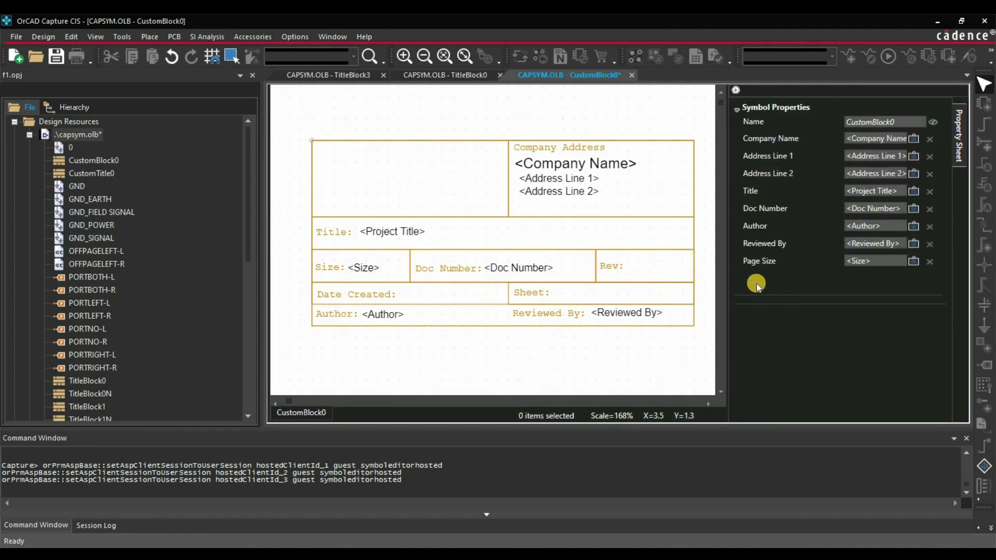
# Step: Add the predefined RevCode property to the symbol with the value <Rev>
pyautogui.click(756, 283)
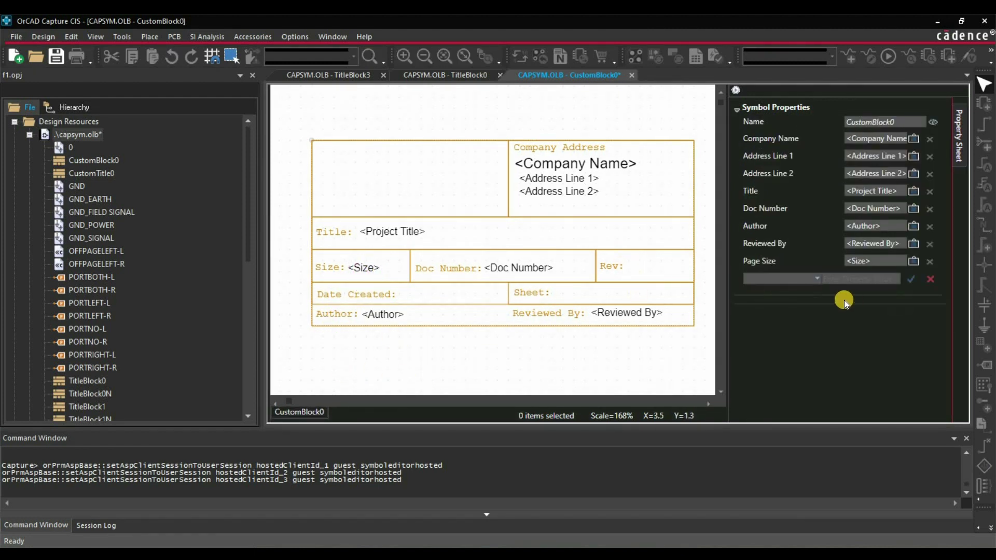
pyautogui.click(816, 282)
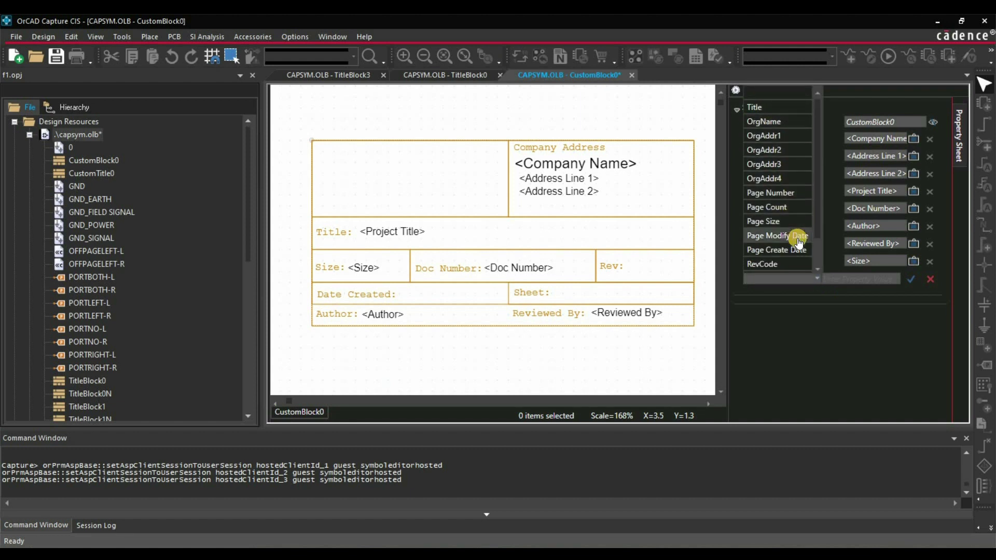
pyautogui.scroll(-1, 778, 236)
pyautogui.click(854, 281)
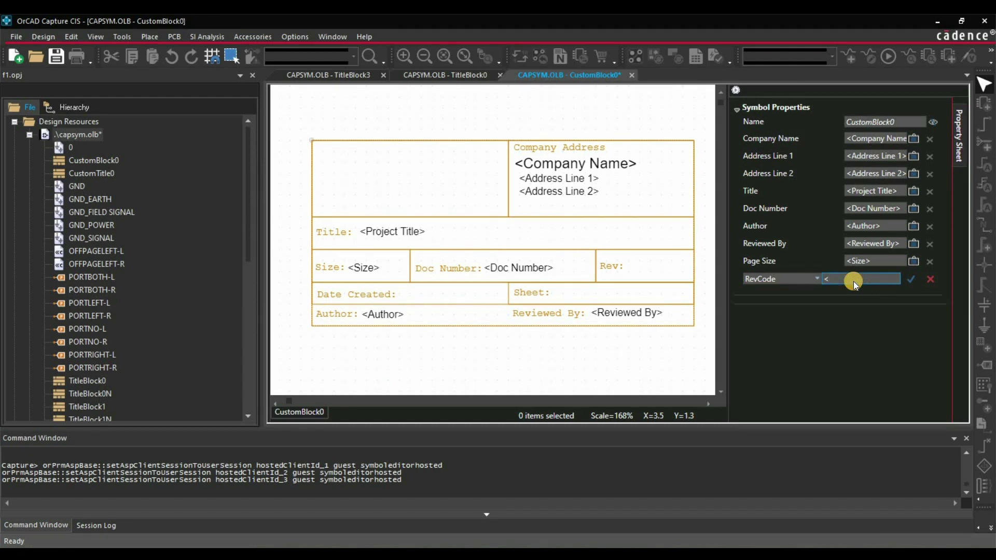
pyautogui.write('<Rev>')
pyautogui.click(910, 280)
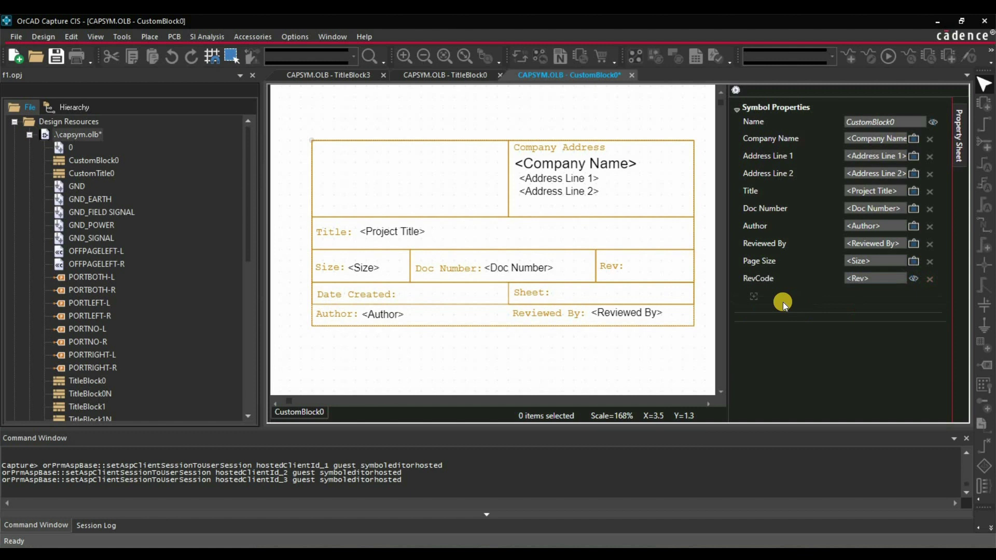
# Step: Display the RevCode value on the symbol and place it beside the "Rev:" label
pyautogui.click(913, 278)
pyautogui.click(878, 306)
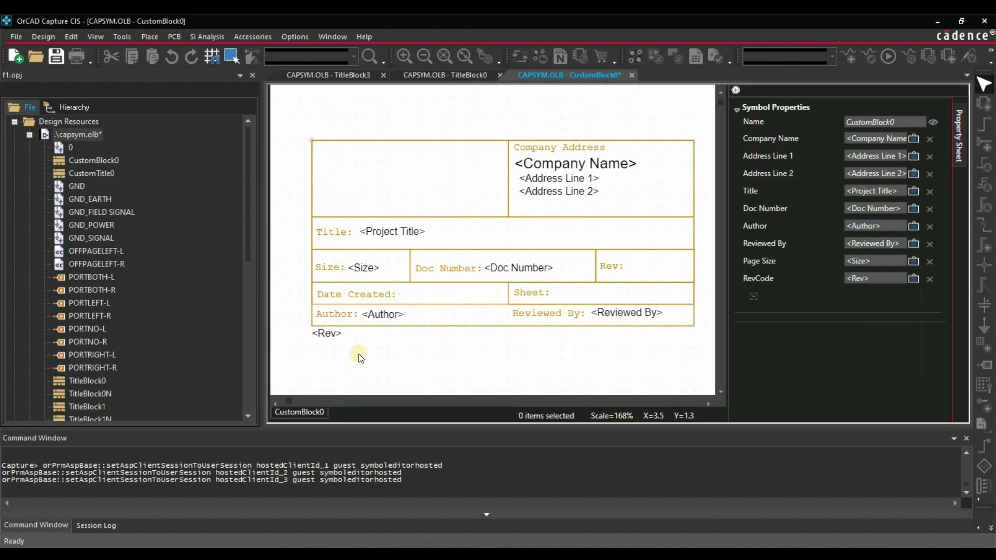
pyautogui.click(325, 334)
pyautogui.moveTo(560, 306); pyautogui.dragTo(646, 264)
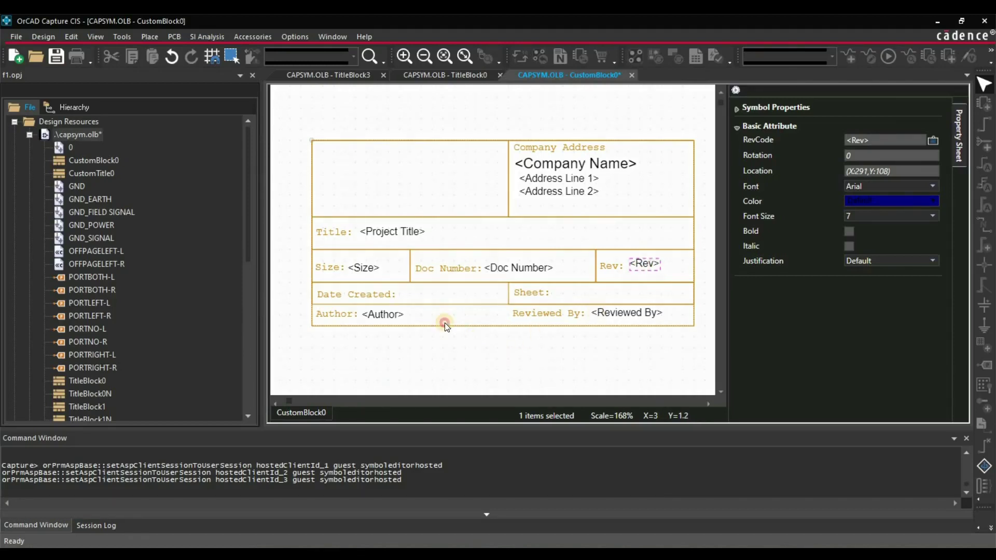
pyautogui.click(398, 296)
# Step: Add a visible Page Create Date property with the value <Date> and place it beside the "Date Created:" label
pyautogui.click(752, 297)
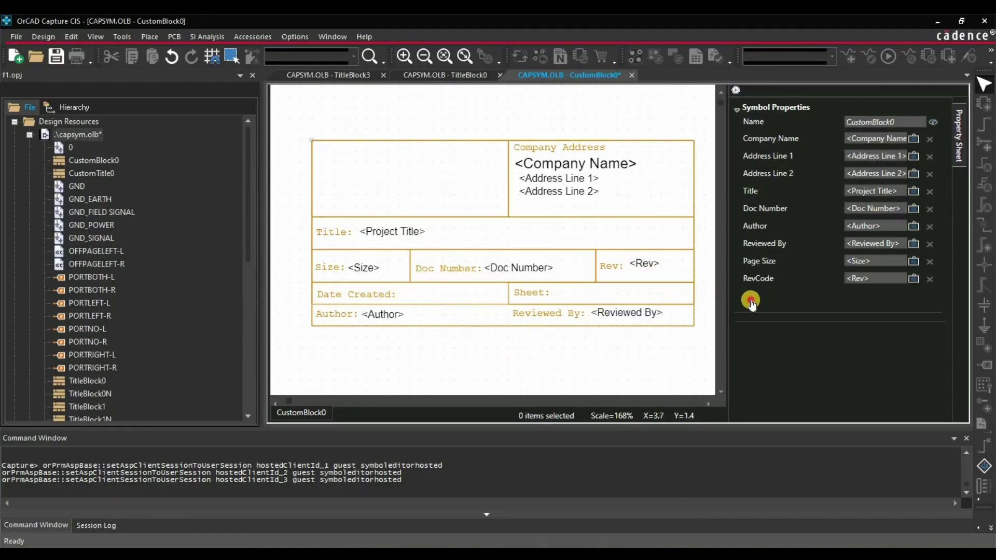
pyautogui.click(817, 301)
pyautogui.click(817, 297)
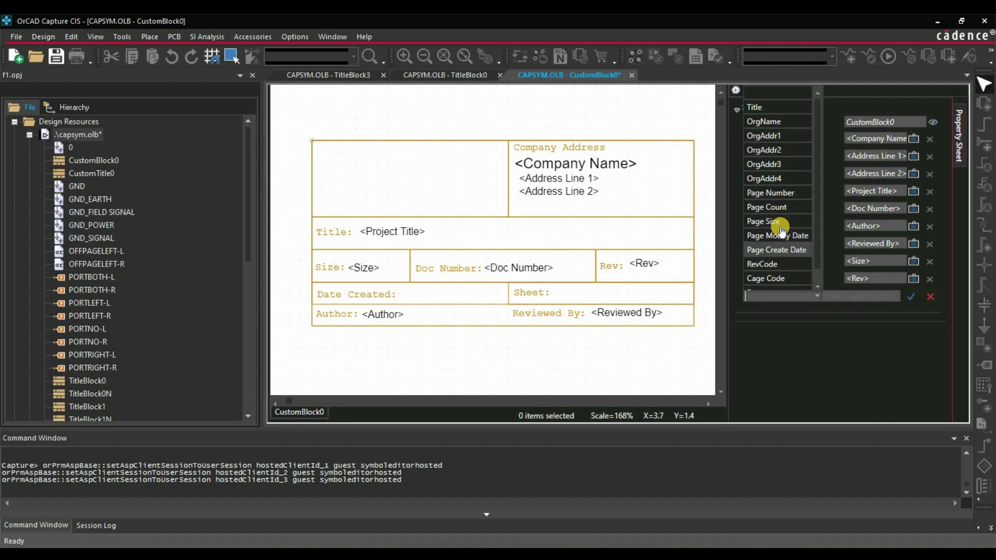
pyautogui.click(778, 257)
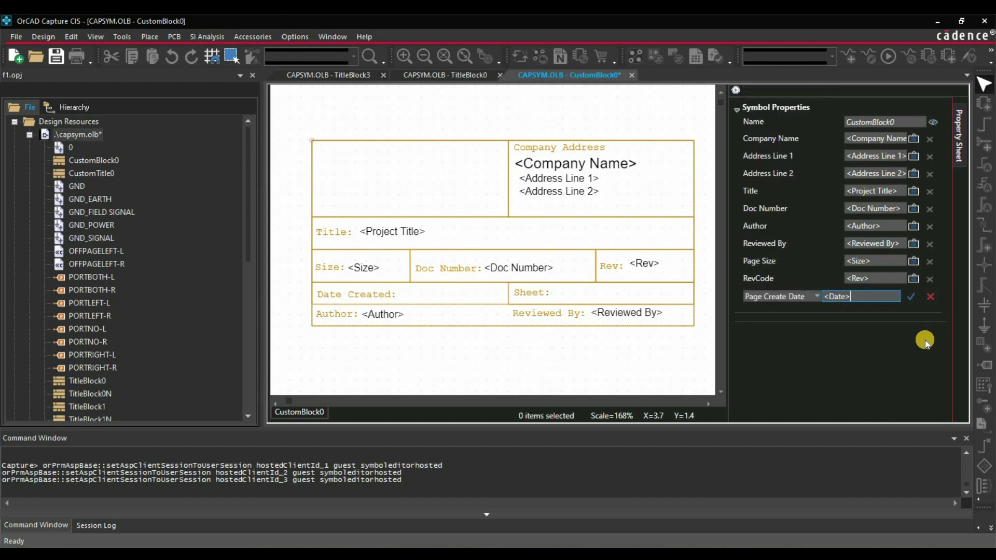
pyautogui.click(911, 296)
# Step: Add a visible Page Number property with the value <Page> beside the "Sheet:" label, followed by the text "of"
pyautogui.click(817, 314)
pyautogui.click(766, 200)
pyautogui.click(910, 313)
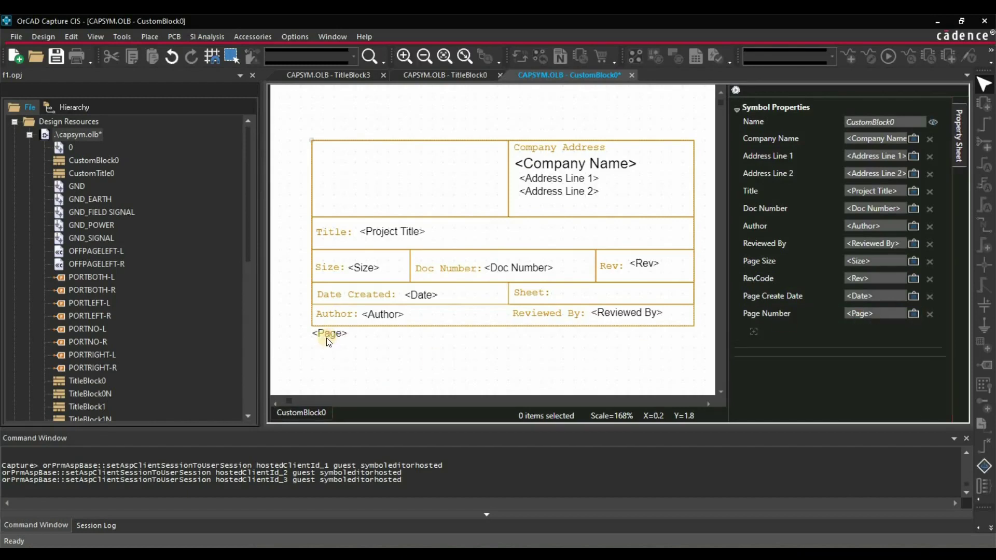
pyautogui.click(596, 290)
pyautogui.click(588, 345)
# Step: Add a visible Page Count property with the value <Total> and place it after "of" in the Sheet cell
pyautogui.click(789, 229)
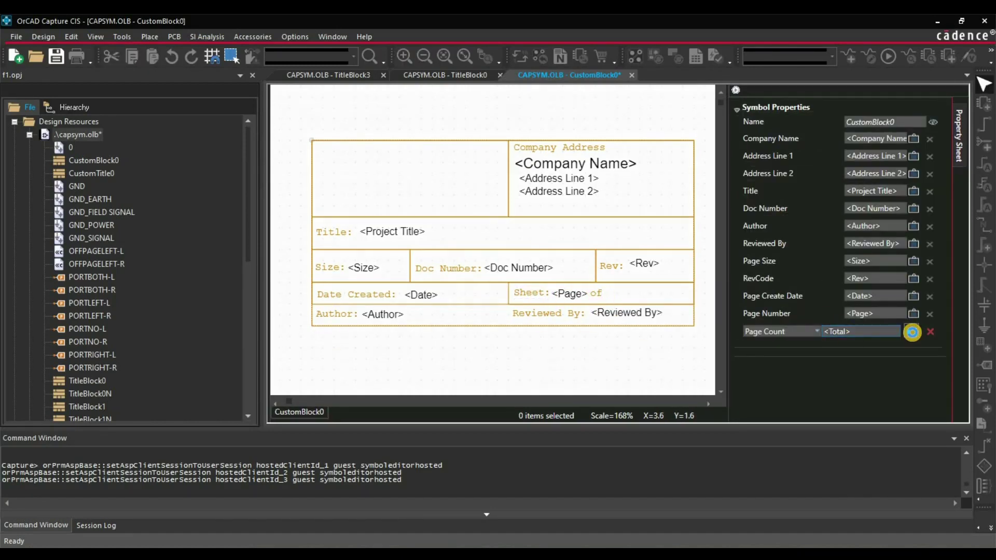
pyautogui.click(911, 329)
pyautogui.click(509, 358)
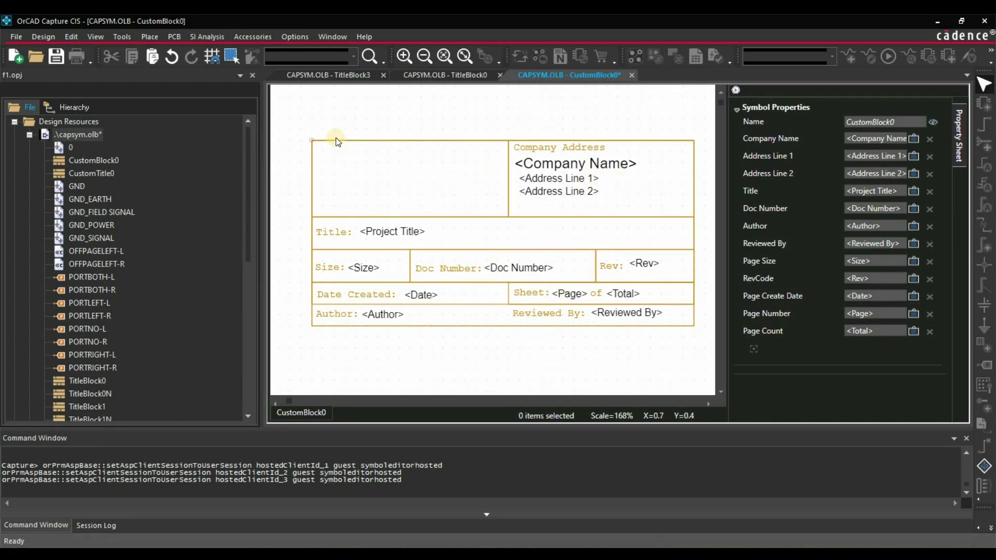
# Step: Place the PNG picture Logo from the Video-1 Files folder in the empty cell beside the Company Address cell
pyautogui.click(150, 36)
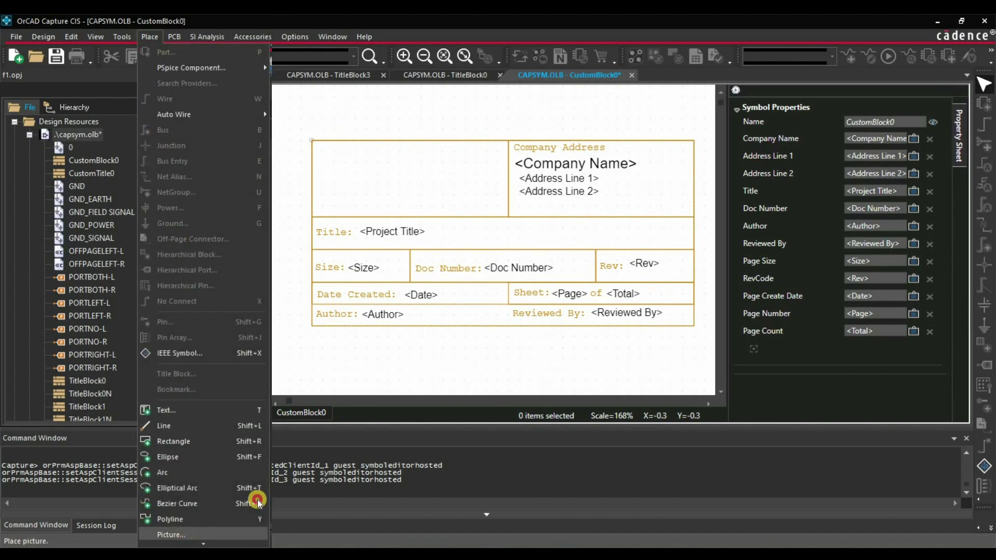
pyautogui.click(174, 534)
pyautogui.click(351, 243)
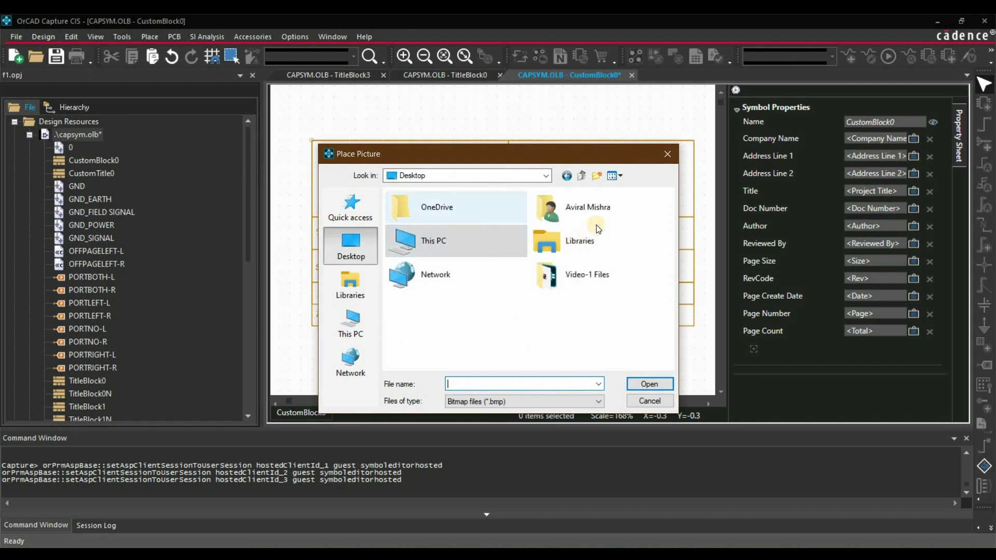
pyautogui.press('Return')
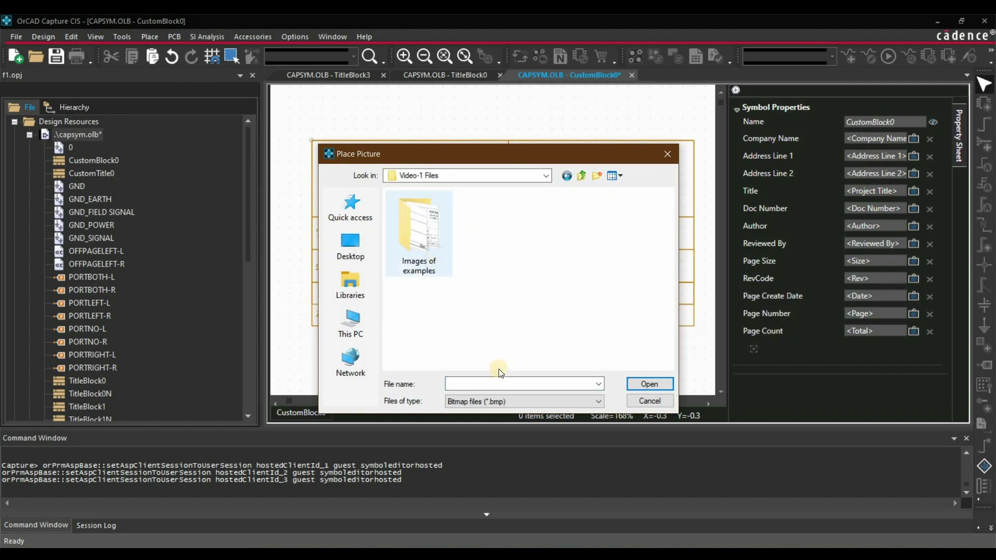
pyautogui.click(500, 401)
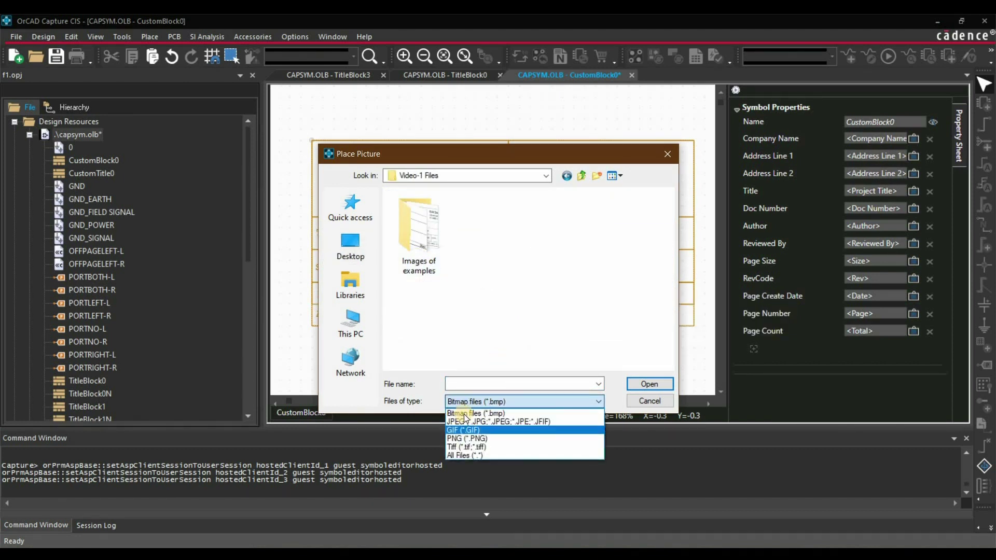
pyautogui.click(466, 422)
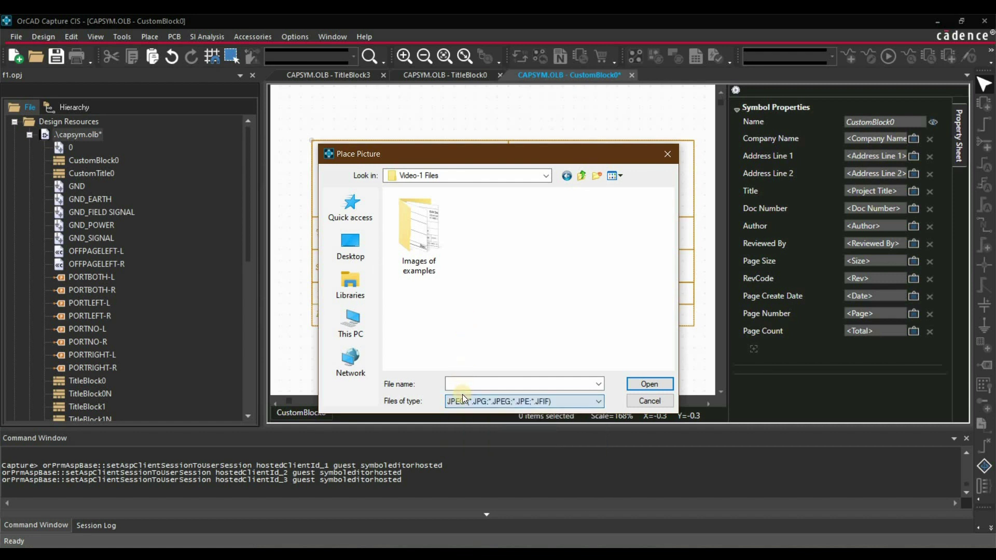
pyautogui.click(462, 402)
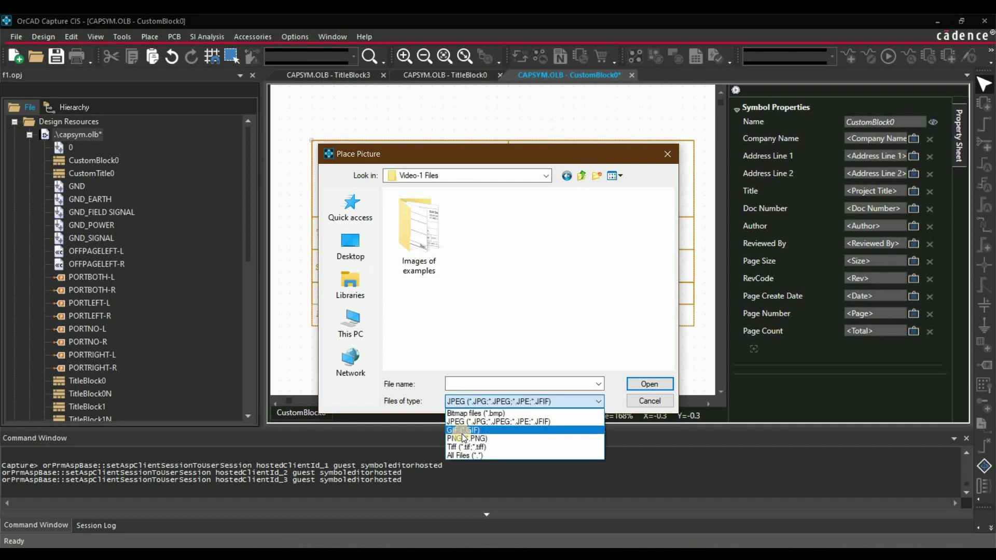
pyautogui.click(464, 438)
pyautogui.click(490, 262)
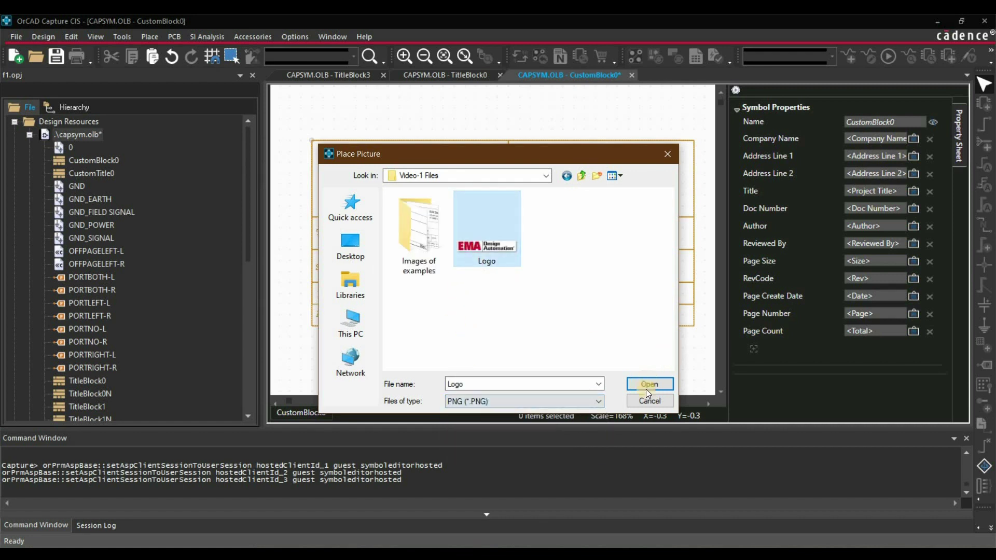
pyautogui.doubleClick(490, 263)
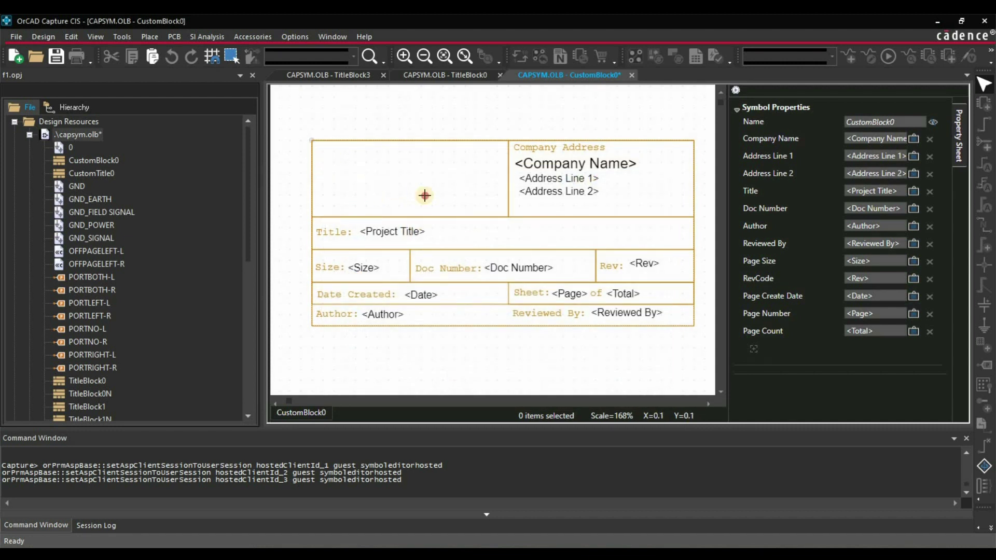
pyautogui.click(483, 198)
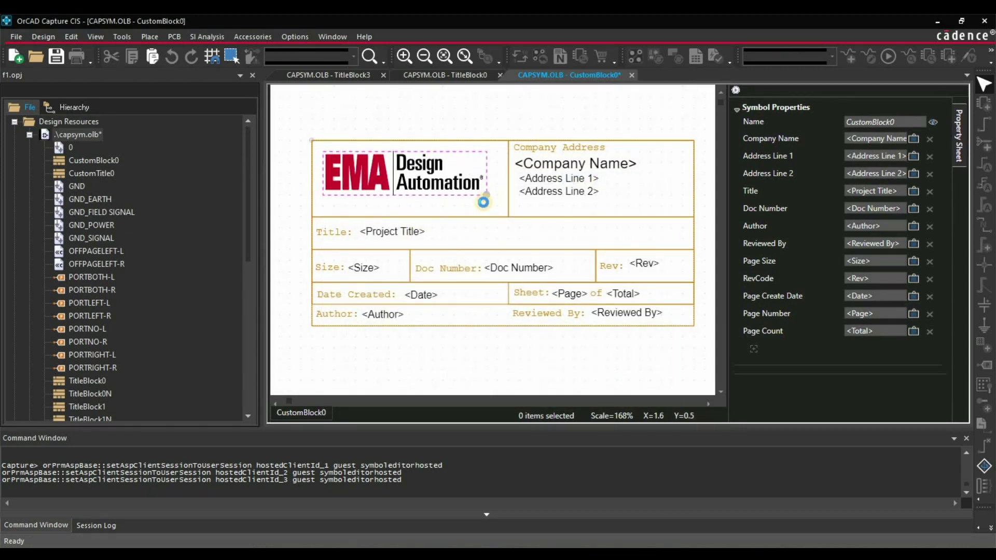
# Step: Save the CustomBlock0 symbol and its library capsym.olb
pyautogui.hotkey('ctrl', 's')
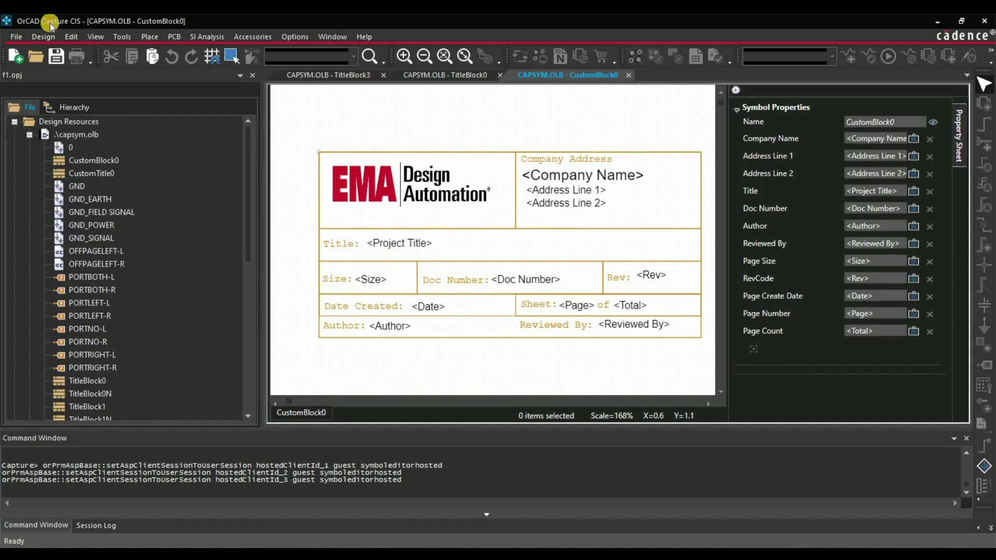
pyautogui.click(15, 36)
pyautogui.click(464, 207)
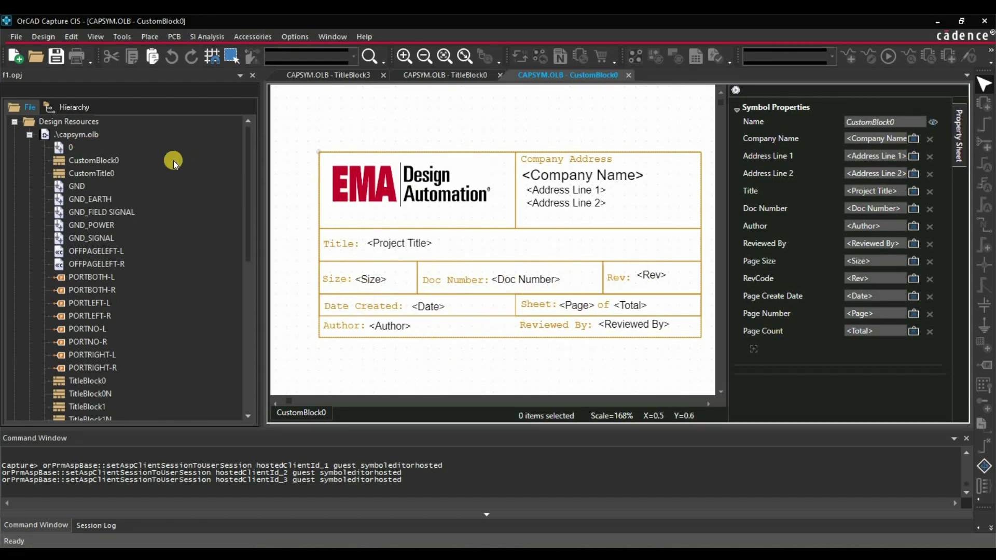
pyautogui.rightClick(70, 135)
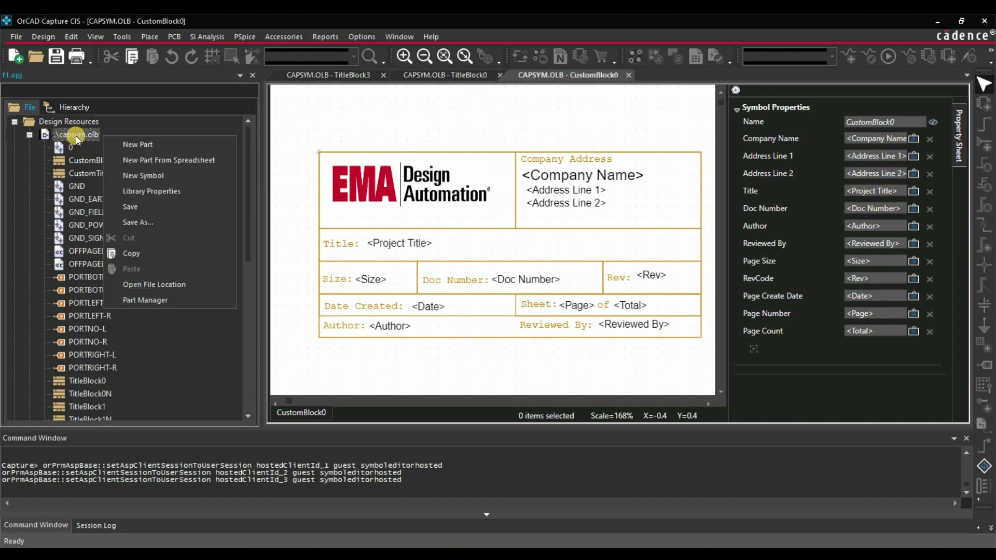
pyautogui.press('Escape')
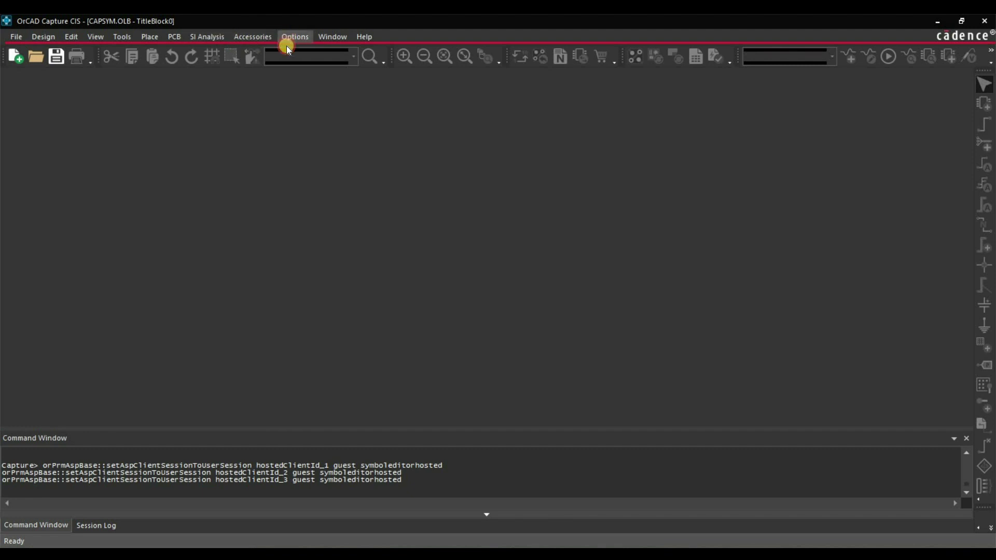
# Step: Clear the title, organization name, organization address, document number and revision from the design template's title block settings
pyautogui.click(288, 37)
pyautogui.click(298, 85)
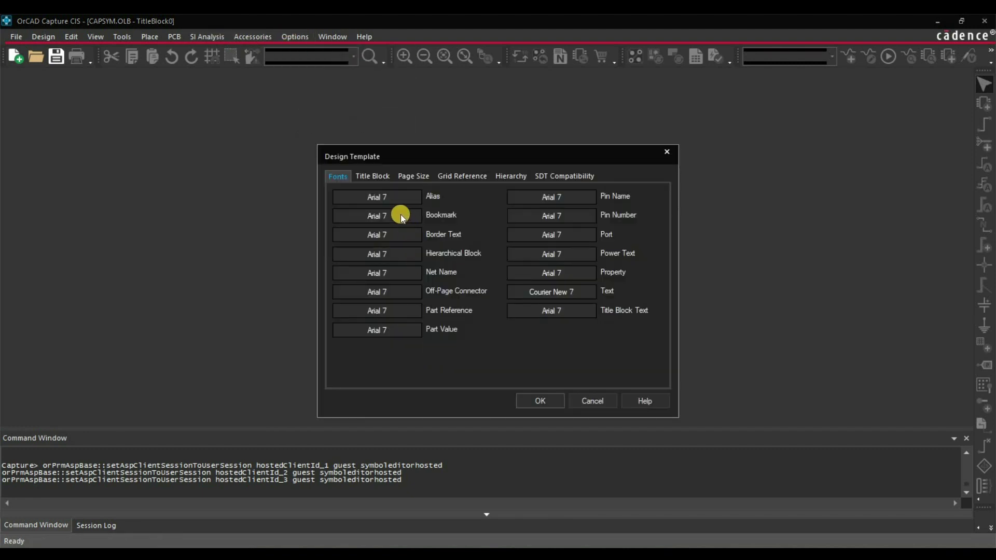
pyautogui.click(373, 177)
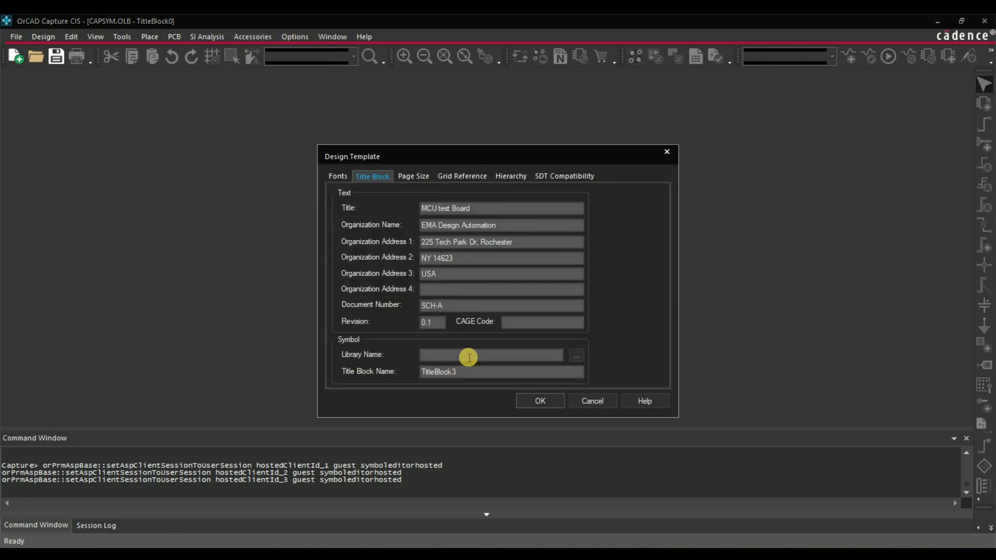
pyautogui.press('Tab')
pyautogui.press('Delete')
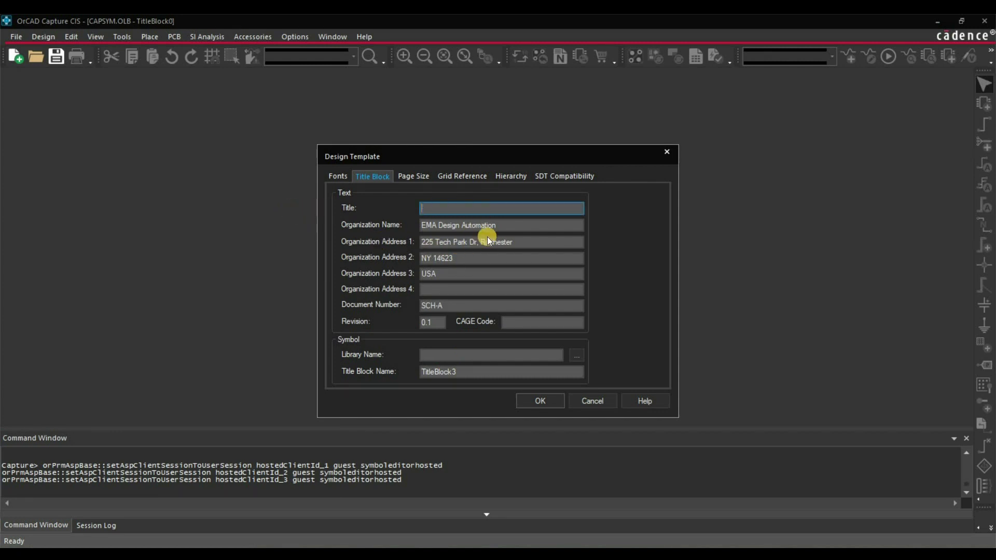
pyautogui.press('Tab')
pyautogui.press('Delete')
pyautogui.press('Tab')
pyautogui.press('Delete')
pyautogui.press('Tab')
pyautogui.press('Delete')
pyautogui.press('Tab')
pyautogui.press('Delete')
pyautogui.press('Tab')
pyautogui.press('Tab')
pyautogui.press('Delete')
pyautogui.press('Tab')
pyautogui.press('Delete')
# Step: Set the design template's title block name to CustomBlock0 and apply the template
pyautogui.press('Tab')
pyautogui.press('Tab')
pyautogui.press('Tab')
pyautogui.press('Tab')
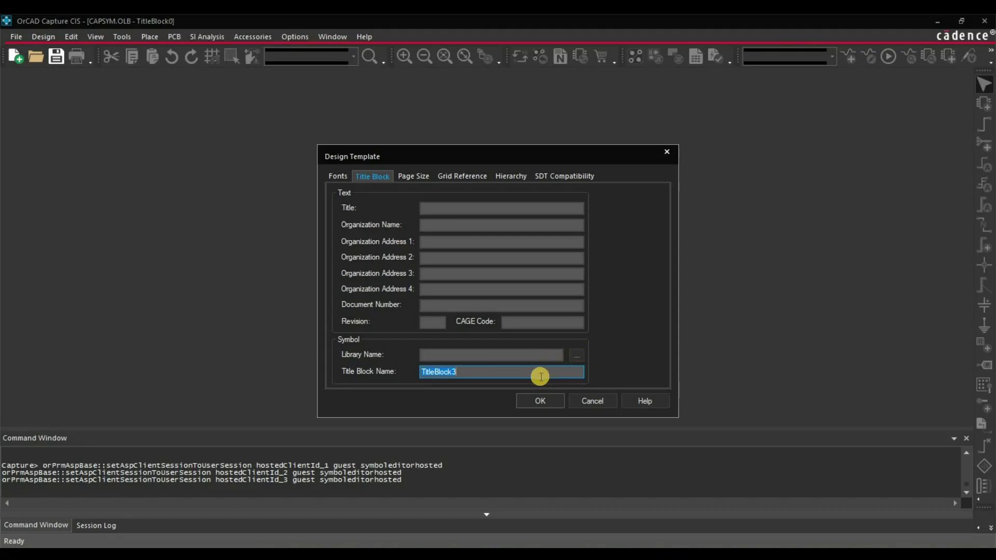
pyautogui.press('BackSpace')
pyautogui.write('customblock0')
pyautogui.click(542, 404)
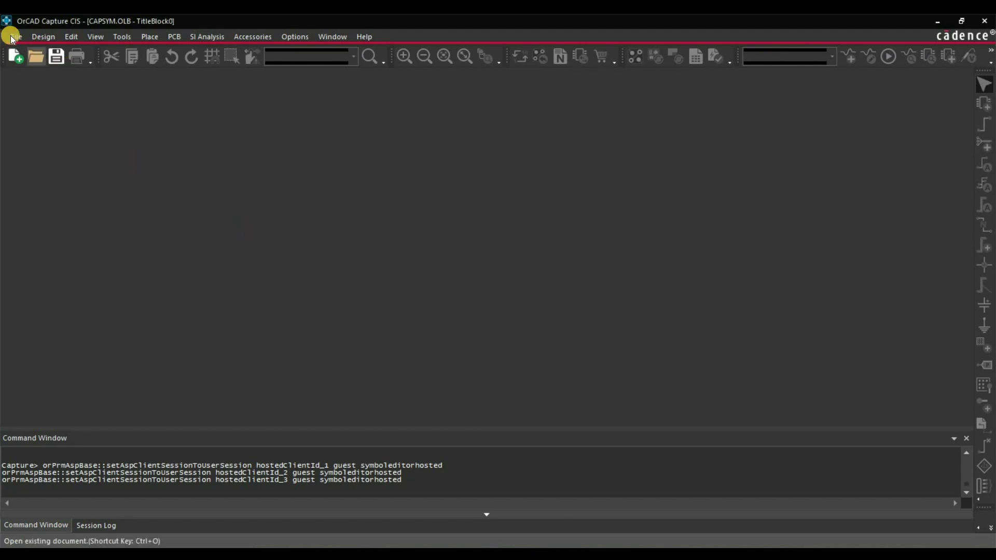
# Step: Create a new project named demo-3 in the Video-1 Files folder without PSpice simulation
pyautogui.click(17, 36)
pyautogui.click(236, 50)
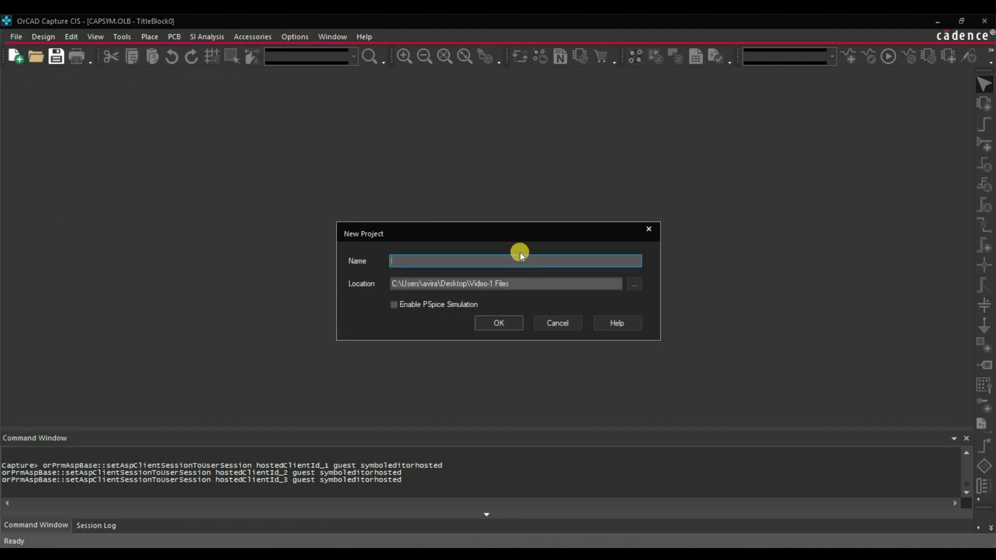
pyautogui.write('demo-3')
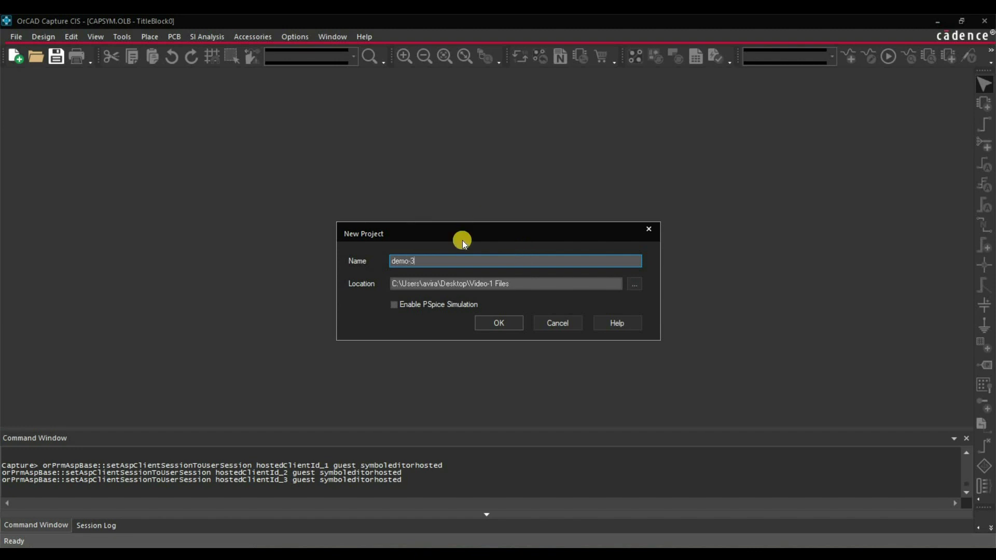
pyautogui.click(497, 321)
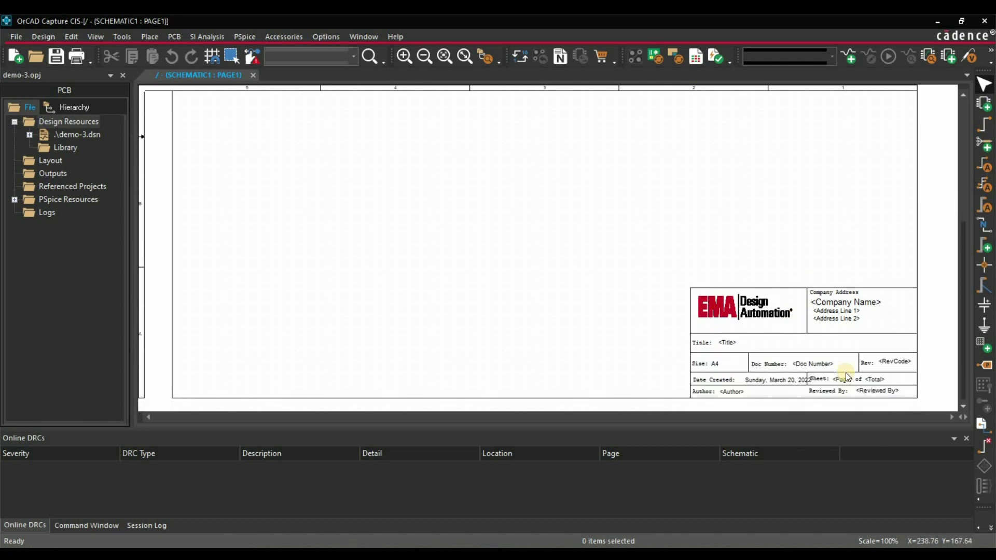
# Step: Shift the date value to fit inside the Date Created cell and check the Page and Total placeholders in the Sheet cell
pyautogui.keyDown('ctrl'); pyautogui.scroll(1, 796, 340); pyautogui.keyUp('ctrl')
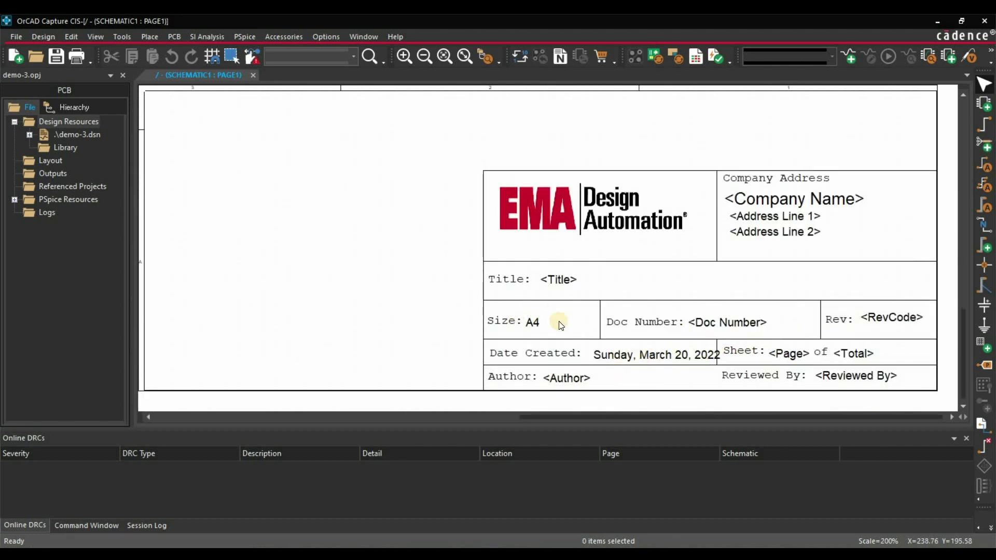
pyautogui.click(789, 353)
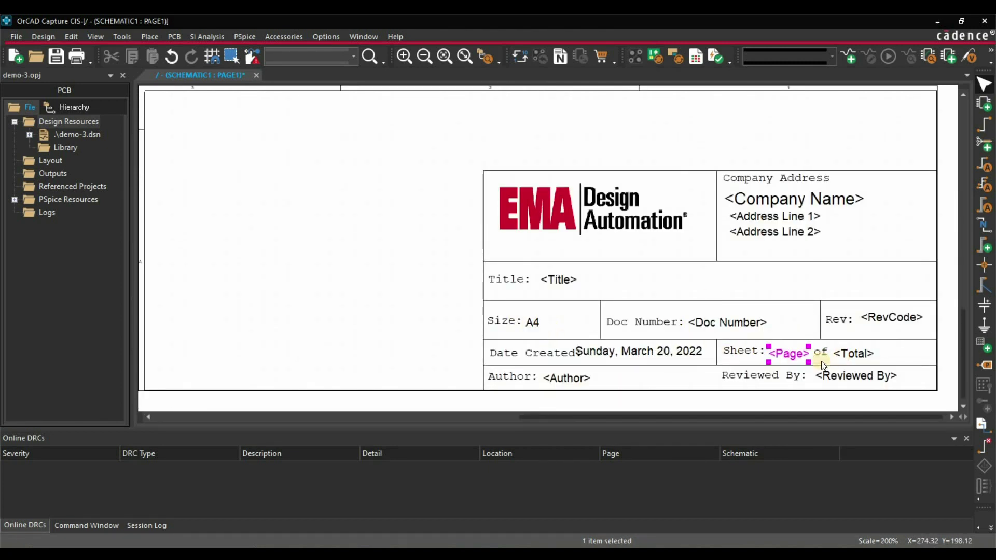
pyautogui.click(869, 357)
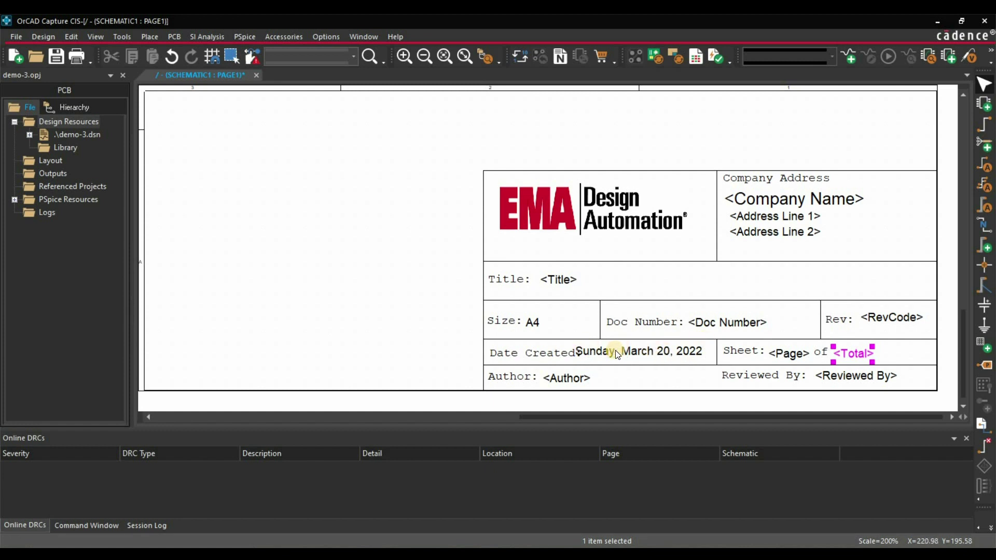
pyautogui.click(198, 162)
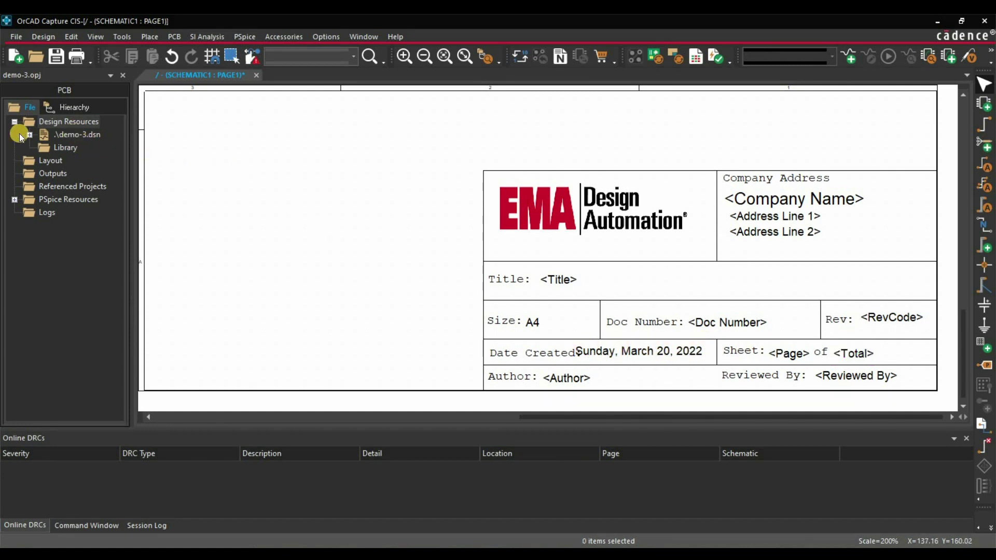
# Step: Annotate the entire demo-3 design with the default packaging options to fill in the title block's page number and page count
pyautogui.doubleClick(39, 138)
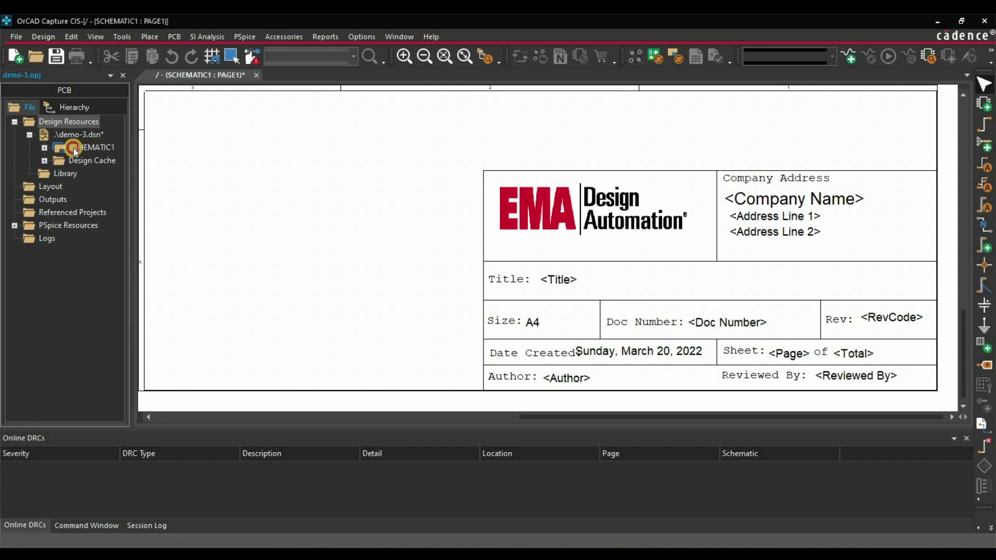
pyautogui.doubleClick(93, 147)
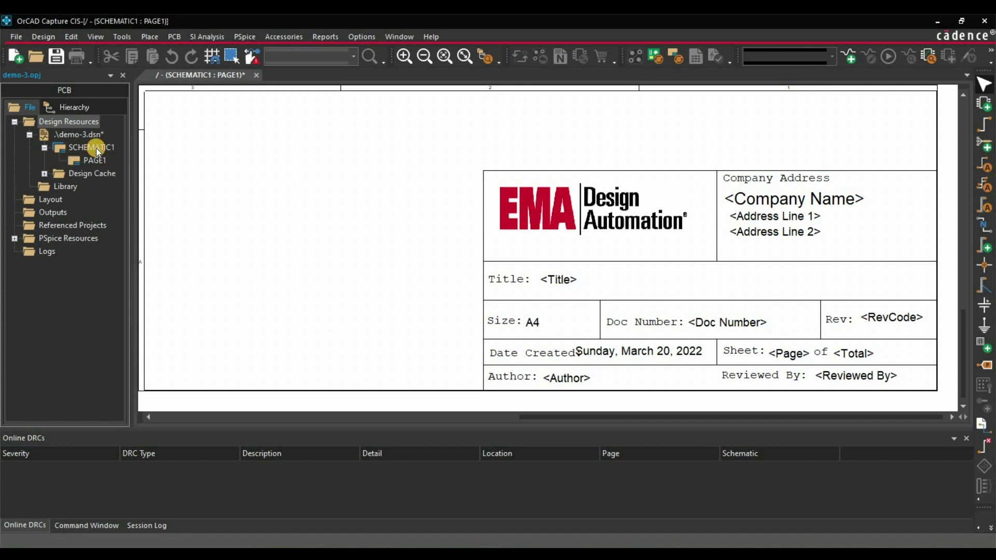
pyautogui.click(122, 36)
pyautogui.click(416, 336)
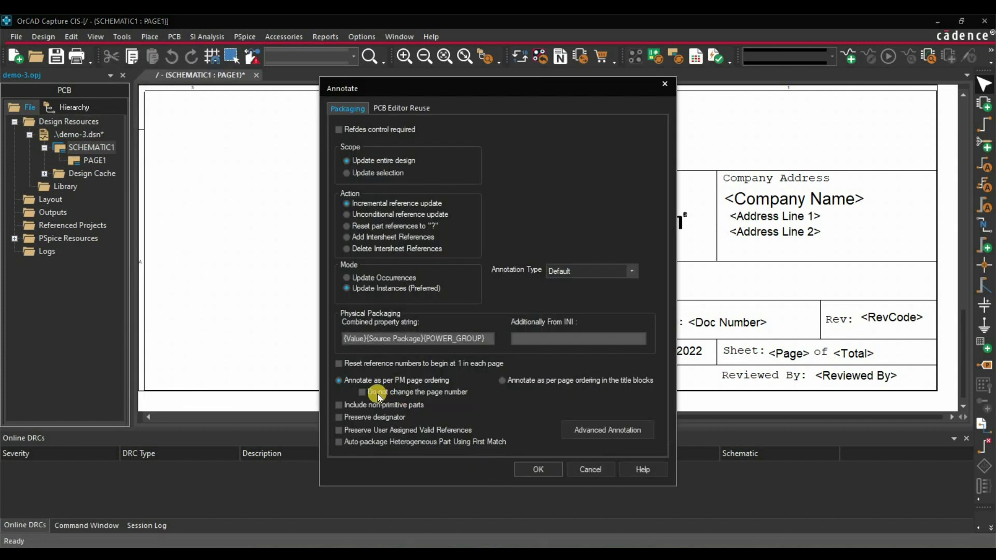
pyautogui.click(533, 469)
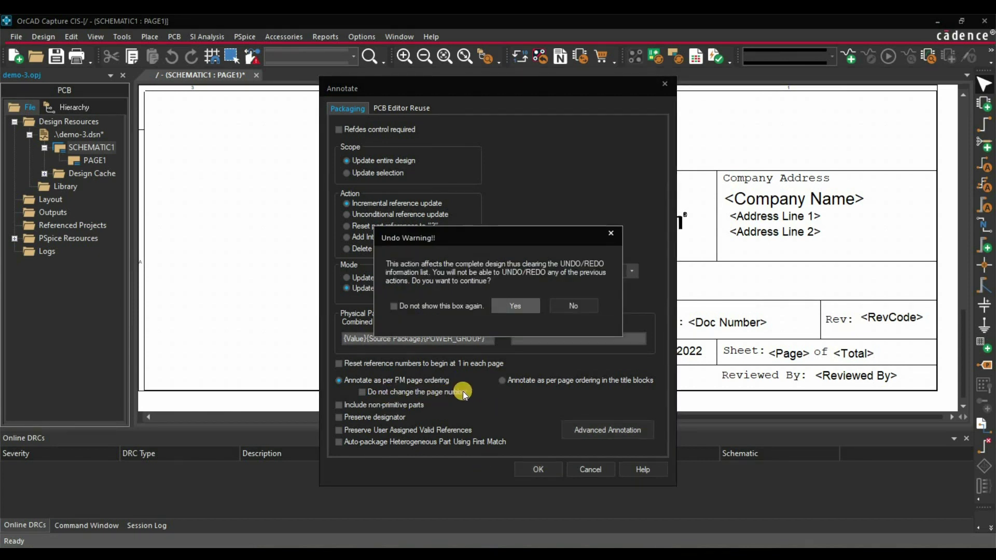
pyautogui.click(514, 303)
pyautogui.click(499, 318)
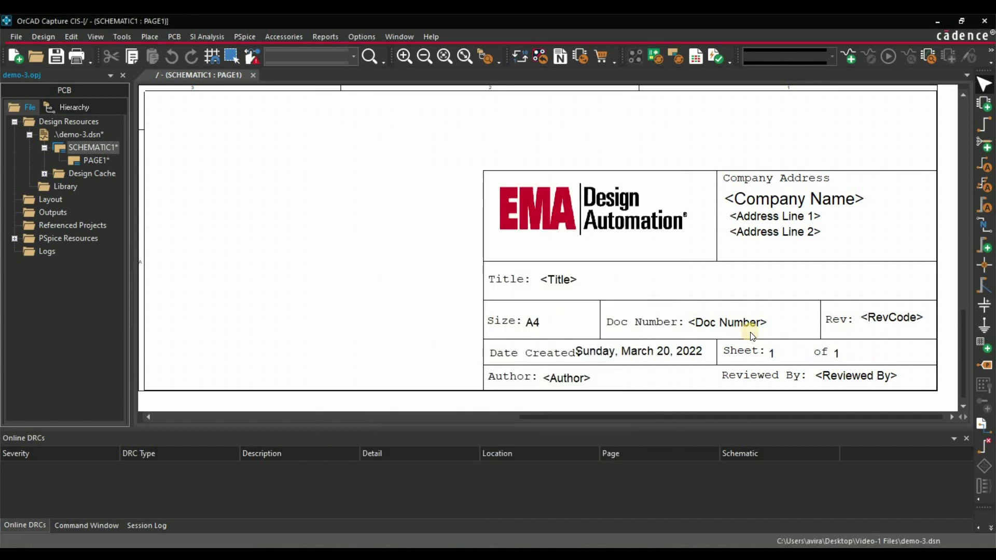